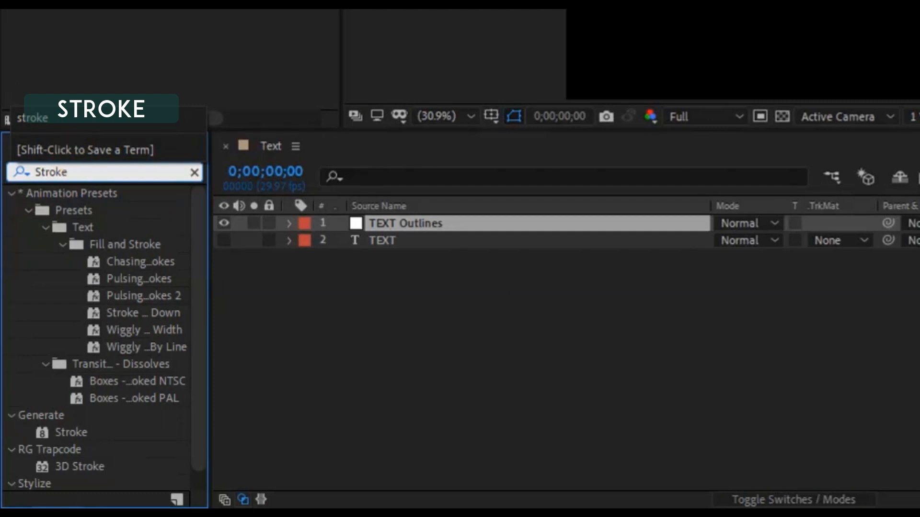
Step: Apply the Stroke effect to TEXT Outlines, stroking all masks non-sequentially with the paint style On Transparent
{"action": "left_click", "coordinate": [125, 435]}
{"action": "double_click", "coordinate": [91, 448]}
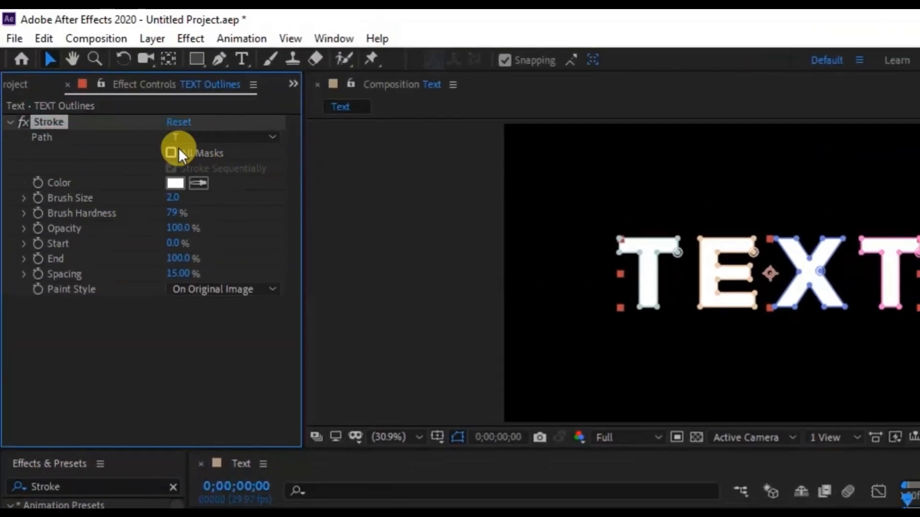
{"action": "left_click", "coordinate": [171, 152]}
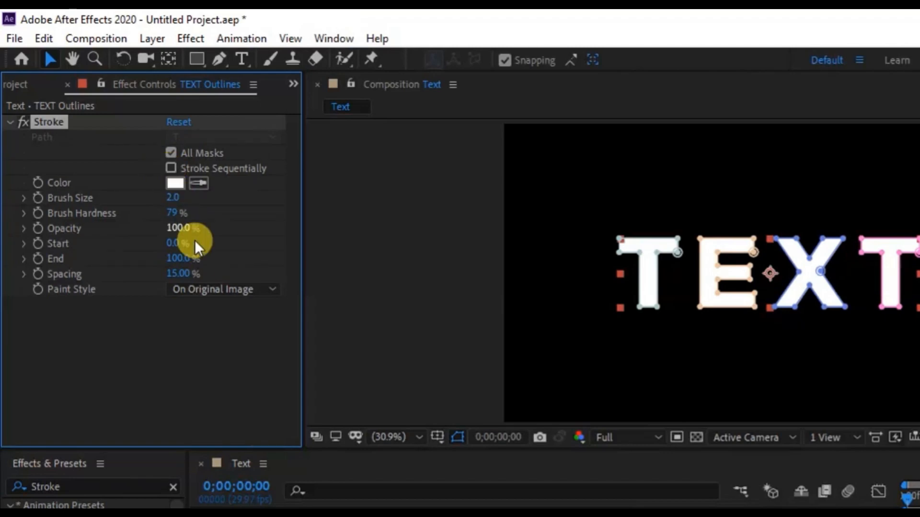
{"action": "left_click", "coordinate": [200, 298]}
{"action": "left_click", "coordinate": [193, 323]}
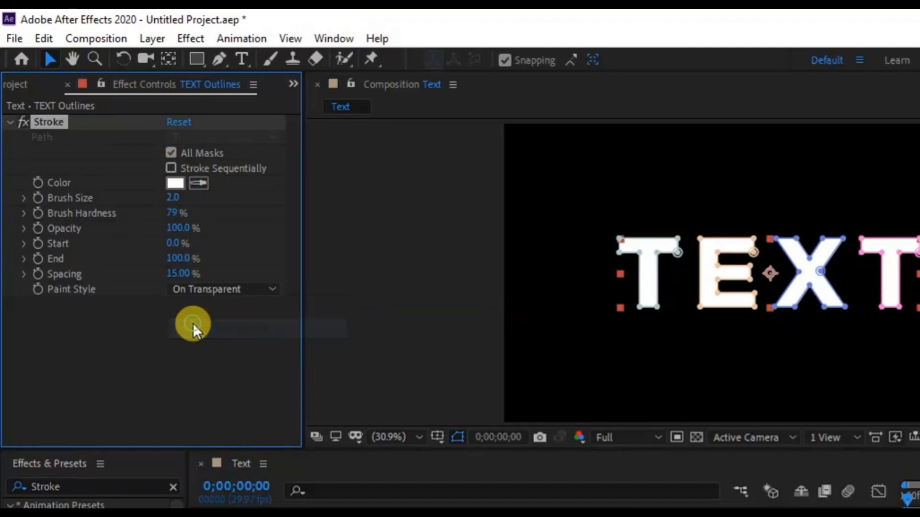
Step: Set the Stroke effect's Start to 100% and hide the mask paths in the composition view
{"action": "left_click", "coordinate": [172, 244]}
{"action": "type", "text": "100"}
{"action": "key", "text": "Return"}
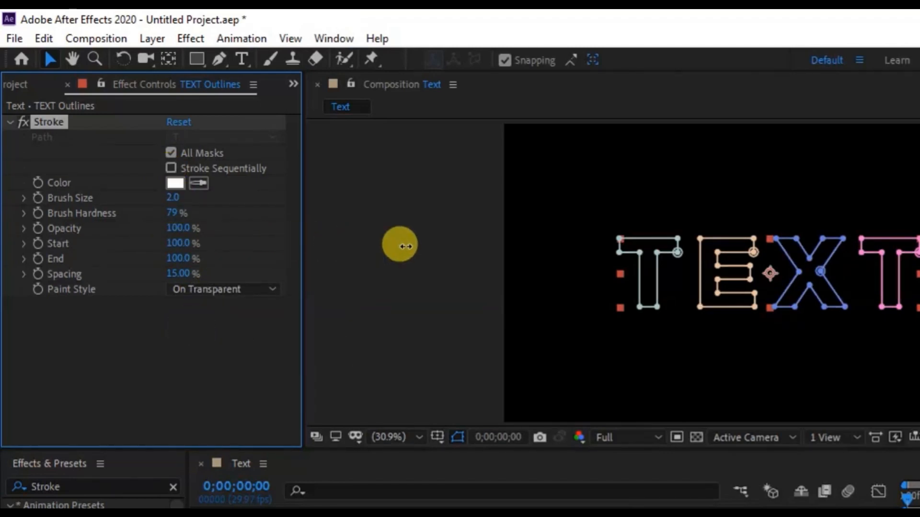
{"action": "left_click", "coordinate": [463, 437]}
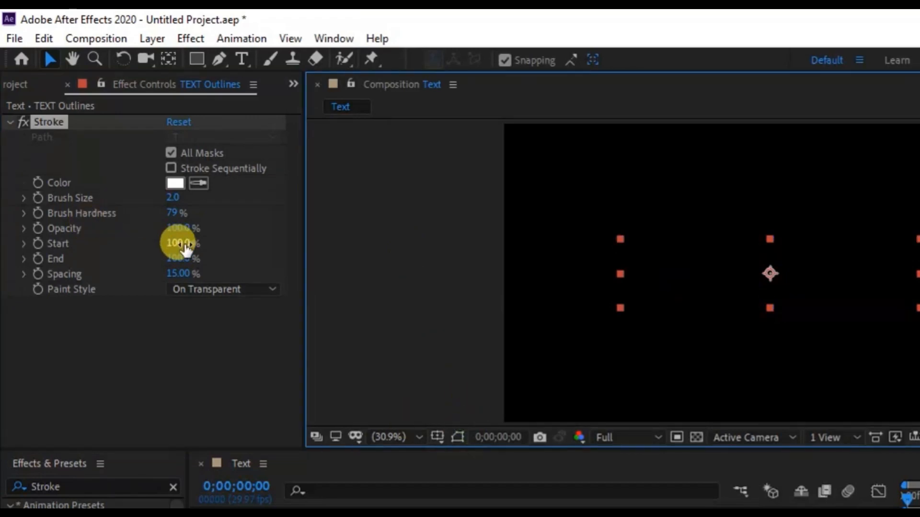
{"action": "left_click_drag", "start_coordinate": [176, 244], "coordinate": [335, 244]}
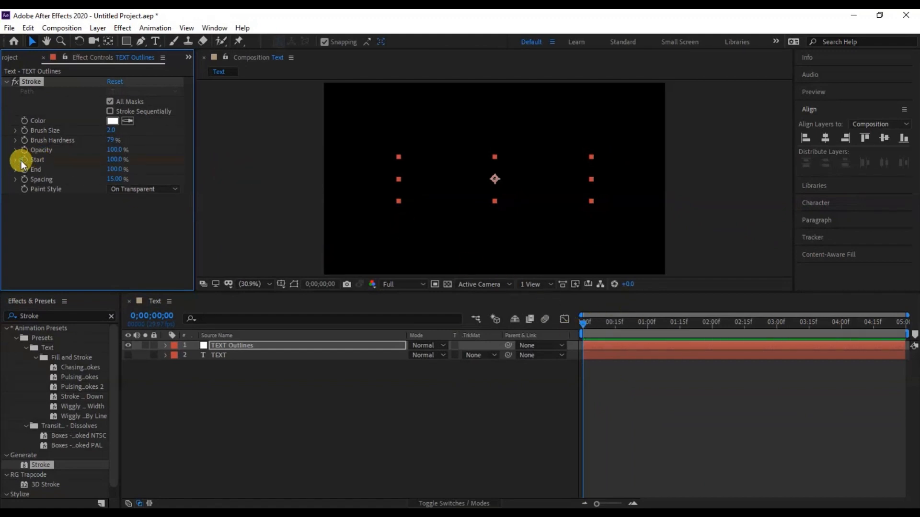
Step: Keyframe the Stroke effect's Start from 100% at 0;00;00;00 to 0% at 0;00;03;00
{"action": "left_click", "coordinate": [777, 326]}
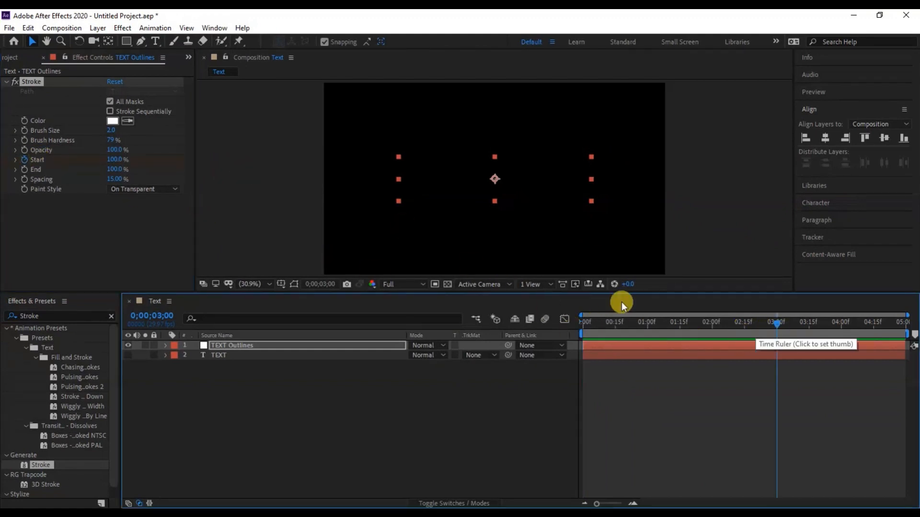
{"action": "left_click", "coordinate": [112, 160]}
{"action": "type", "text": "0"}
{"action": "key", "text": "Return"}
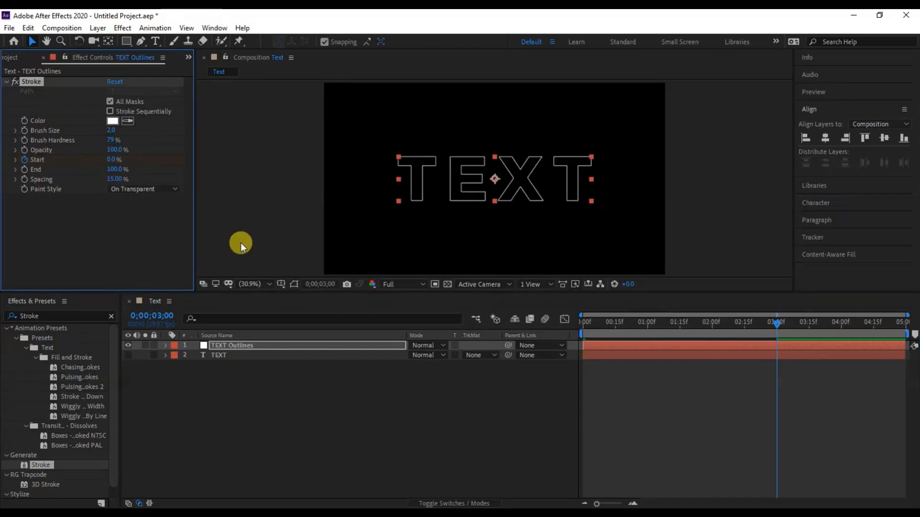
Step: Preview the stroke drawing animation from the beginning of the composition
{"action": "left_click", "coordinate": [585, 326]}
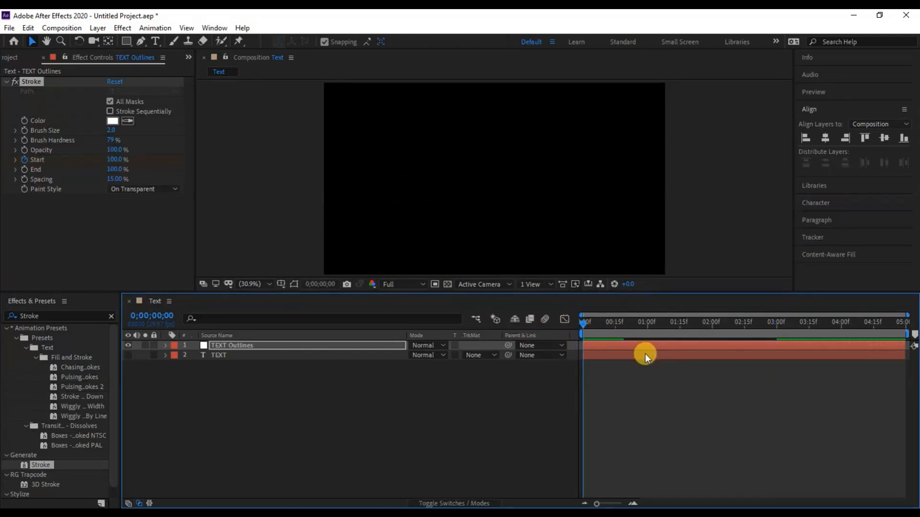
{"action": "key", "text": "space"}
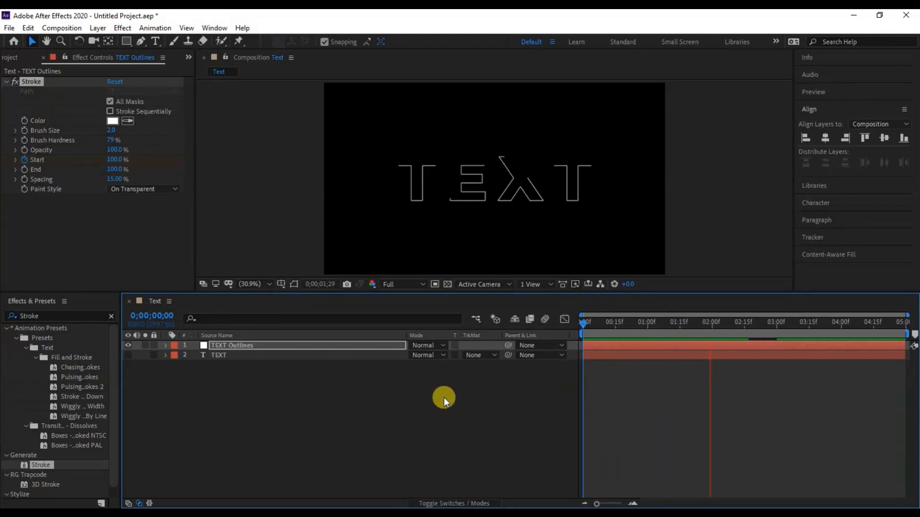
{"action": "left_click", "coordinate": [350, 400]}
Step: Add a null object to the Text composition
{"action": "right_click", "coordinate": [232, 402]}
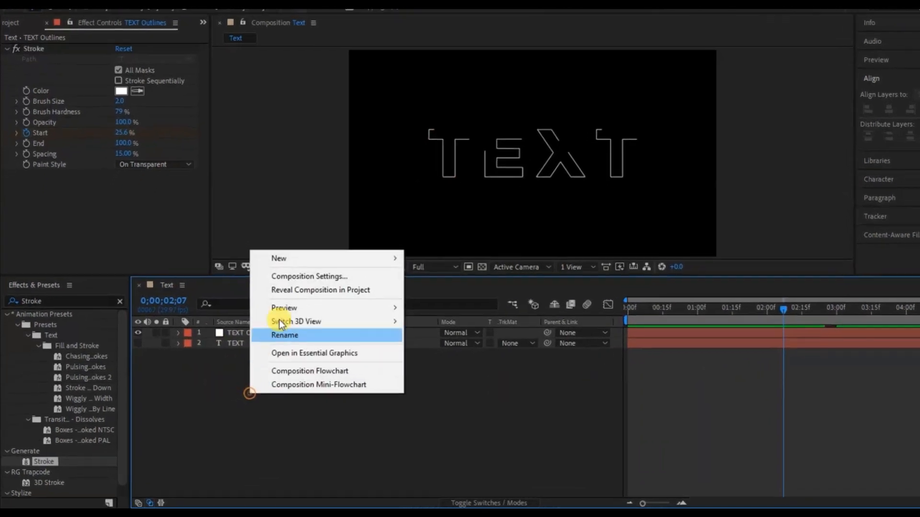
{"action": "mouse_move", "coordinate": [267, 279]}
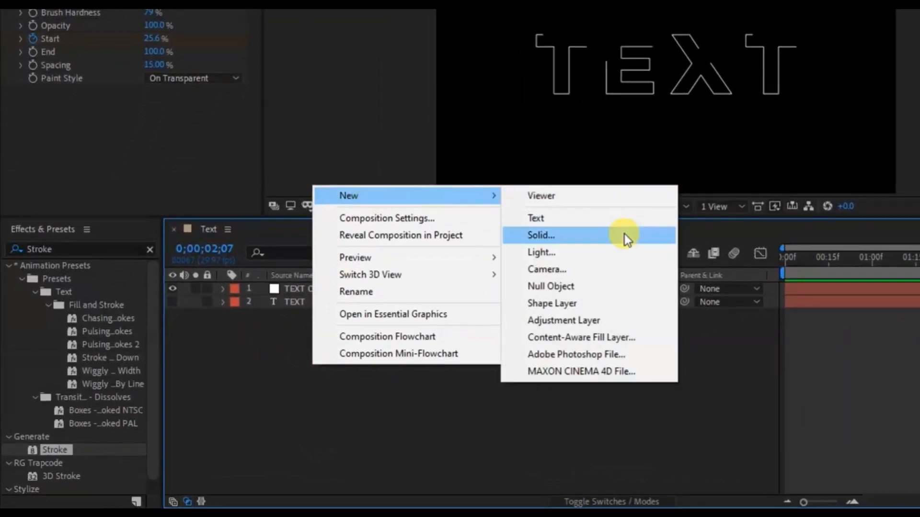
{"action": "left_click", "coordinate": [565, 283]}
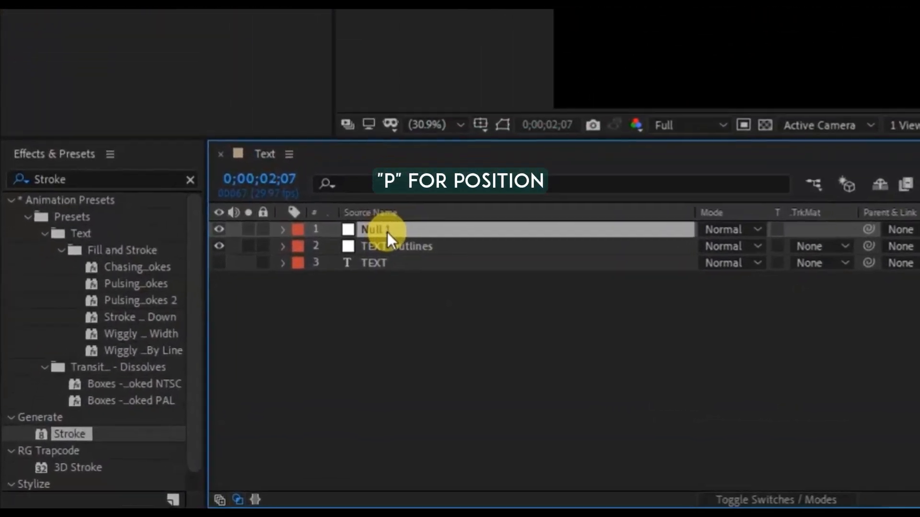
Step: Copy the first letter T's mask path from TEXT Outlines and paste it into the null's Position at 0;00;00;00
{"action": "key", "text": "p"}
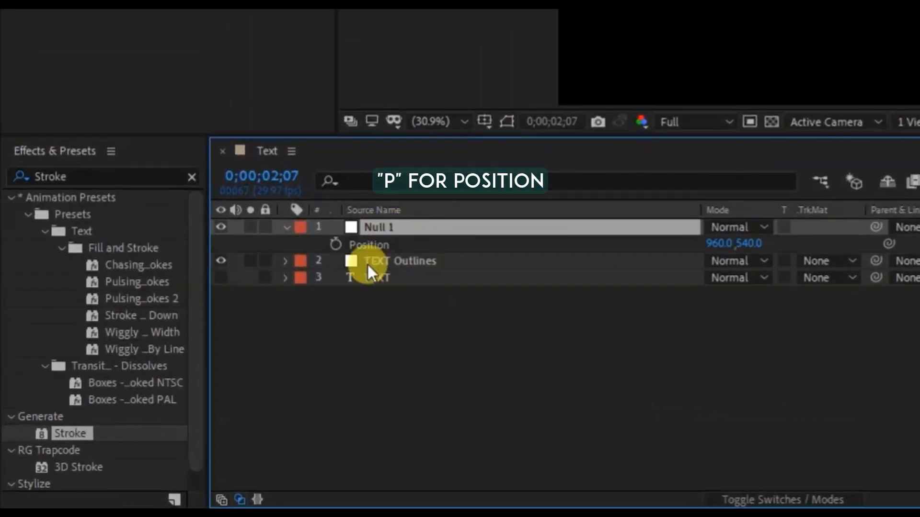
{"action": "left_click", "coordinate": [285, 260]}
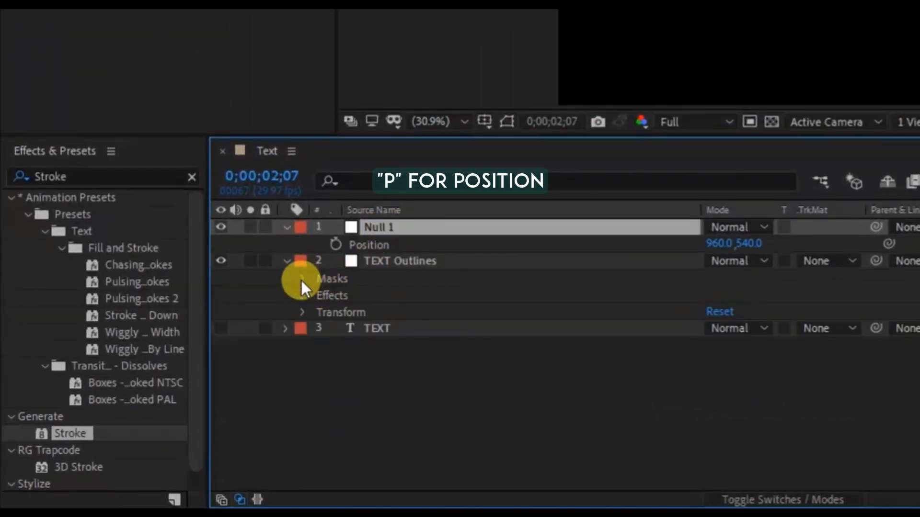
{"action": "left_click", "coordinate": [302, 279]}
{"action": "left_click", "coordinate": [317, 294]}
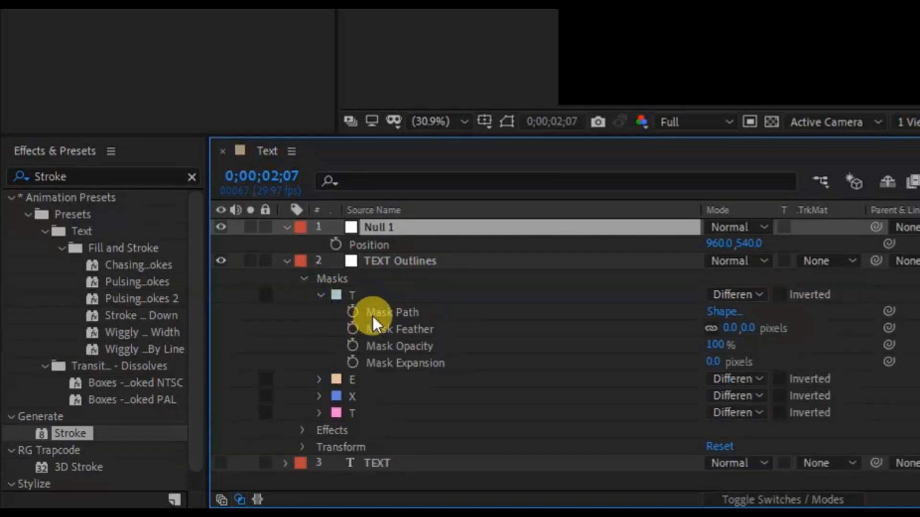
{"action": "left_click", "coordinate": [372, 316]}
{"action": "key", "text": "ctrl+c"}
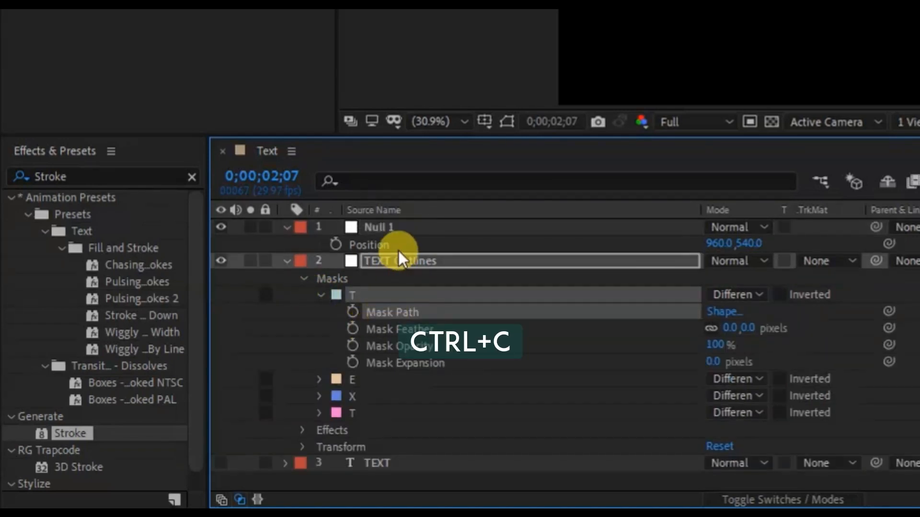
{"action": "left_click", "coordinate": [381, 245]}
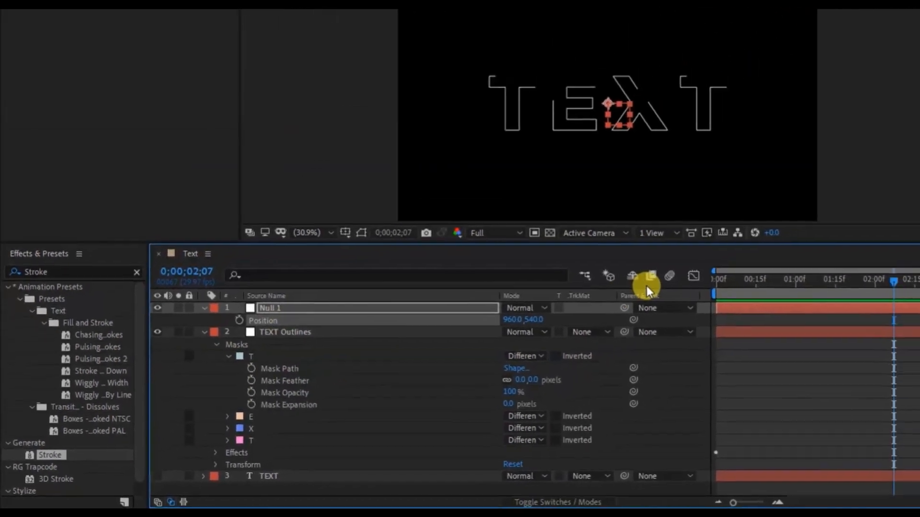
{"action": "left_click_drag", "start_coordinate": [725, 282], "coordinate": [695, 269]}
{"action": "key", "text": "ctrl+v"}
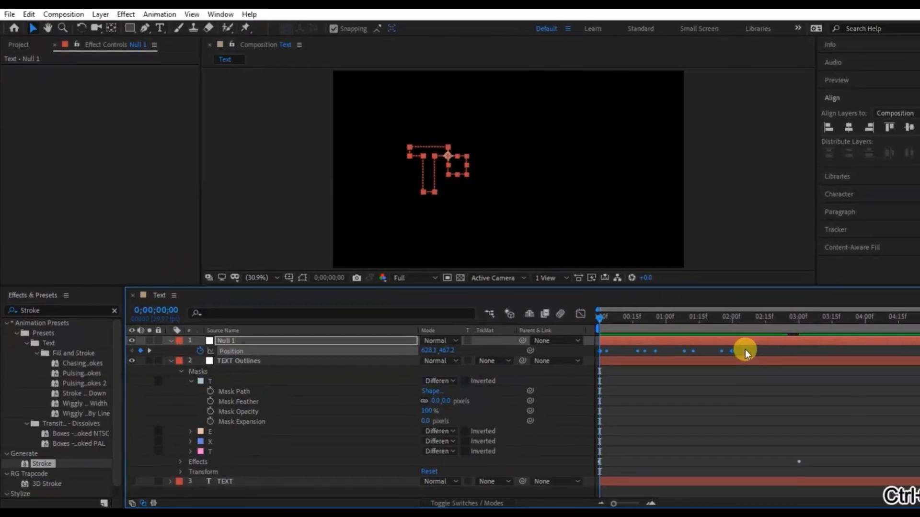
Step: Extend the null's position animation by moving its last keyframe to 0;00;03;00
{"action": "left_click", "coordinate": [852, 336]}
{"action": "left_click_drag", "start_coordinate": [711, 355], "coordinate": [776, 355]}
{"action": "left_click", "coordinate": [772, 324]}
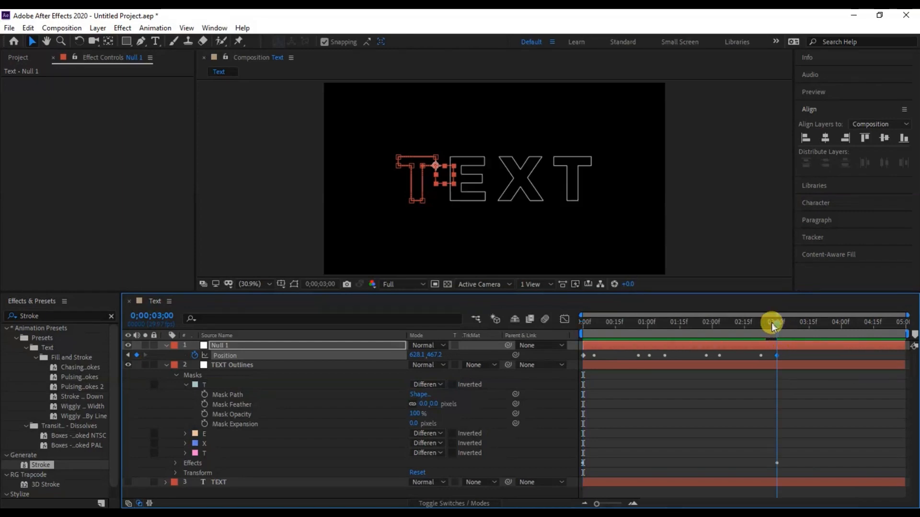
{"action": "left_click", "coordinate": [779, 324]}
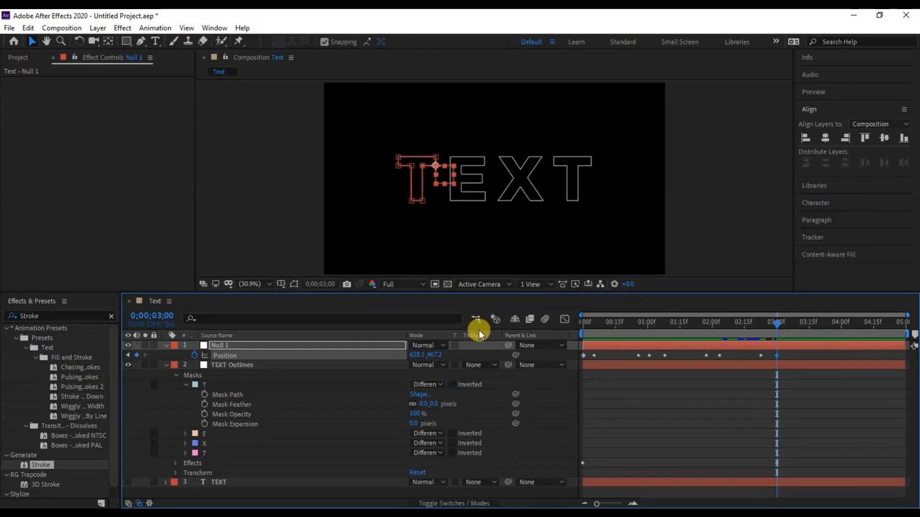
Step: Play and scrub the animation to compare the null's motion with the stroke drawing
{"action": "left_click", "coordinate": [585, 321]}
{"action": "key", "text": "space"}
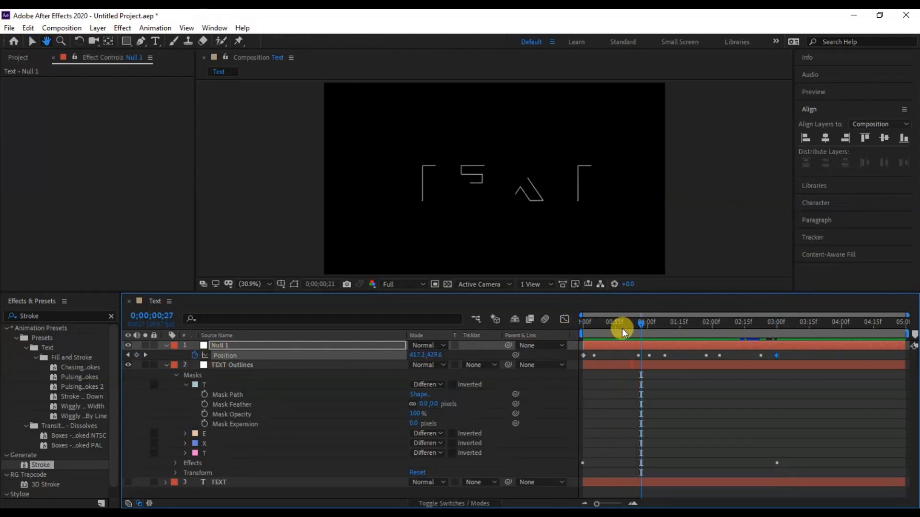
{"action": "mouse_move", "coordinate": [621, 329]}
{"action": "left_mouse_down"}
{"action": "mouse_move", "coordinate": [608, 329]}
{"action": "mouse_move", "coordinate": [618, 336]}
{"action": "left_mouse_up"}
Step: Time-reverse all of the null's Position keyframes and scrub through the animation to check the motion
{"action": "left_click_drag", "start_coordinate": [788, 354], "coordinate": [694, 359]}
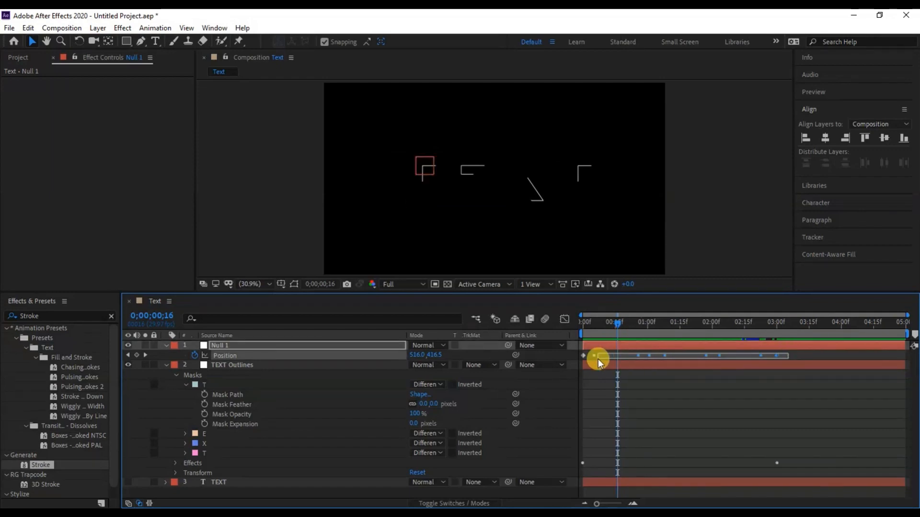
{"action": "left_click_drag", "start_coordinate": [597, 358], "coordinate": [573, 358]}
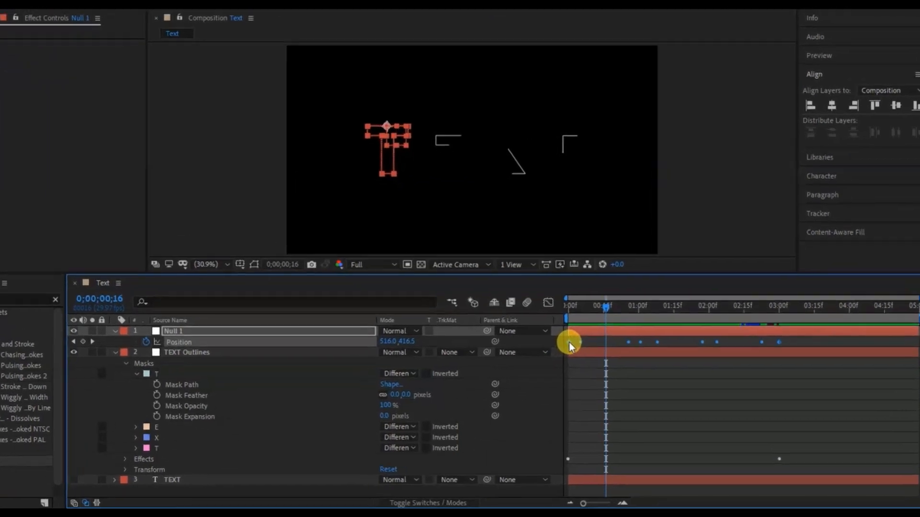
{"action": "right_click", "coordinate": [584, 356]}
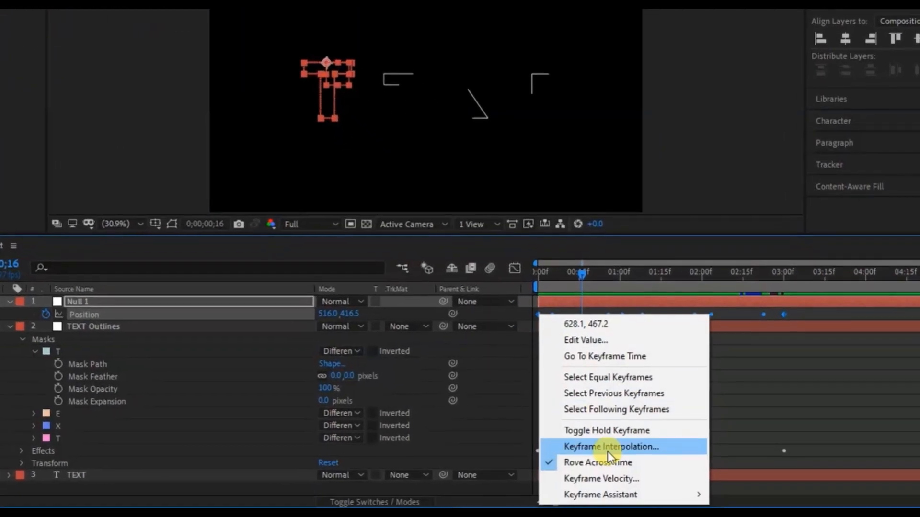
{"action": "mouse_move", "coordinate": [614, 496]}
{"action": "left_click", "coordinate": [734, 491]}
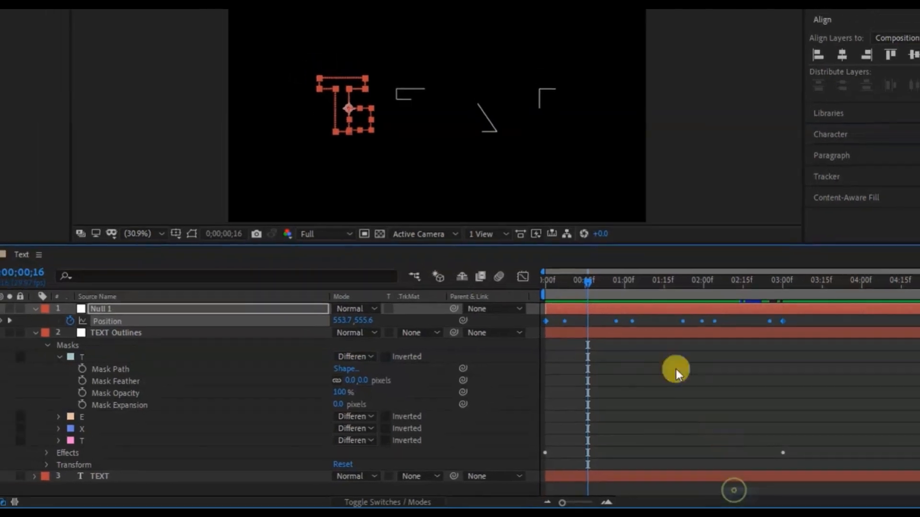
{"action": "left_click_drag", "start_coordinate": [551, 286], "coordinate": [599, 307]}
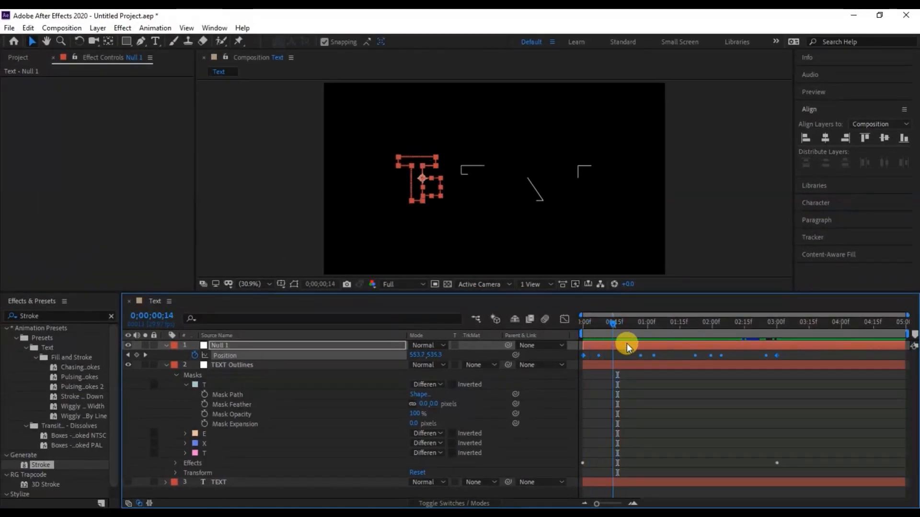
{"action": "mouse_move", "coordinate": [627, 343]}
{"action": "left_mouse_down"}
{"action": "mouse_move", "coordinate": [701, 372]}
{"action": "mouse_move", "coordinate": [686, 369]}
{"action": "left_mouse_up"}
Step: Collapse the TEXT Outlines layer and create a black 1920 x 1080 px solid named "Lense Flare"
{"action": "left_click", "coordinate": [166, 365]}
{"action": "right_click", "coordinate": [252, 408]}
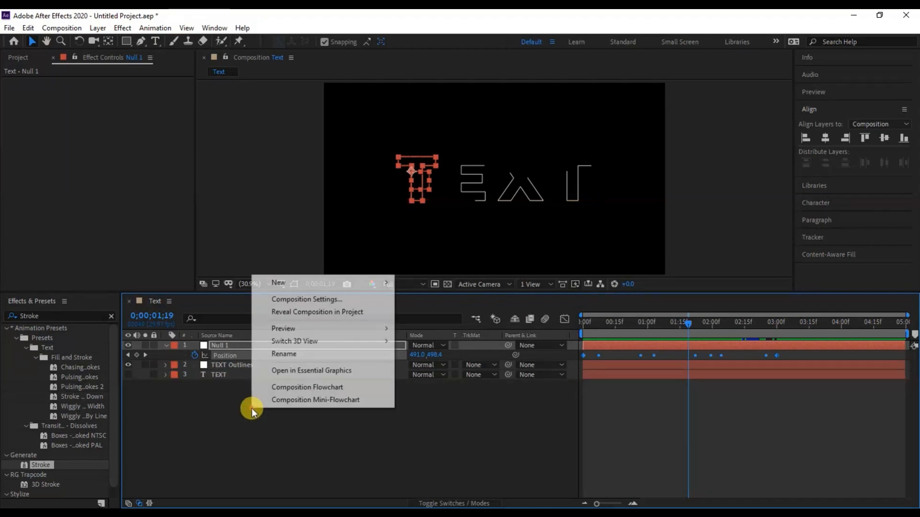
{"action": "mouse_move", "coordinate": [293, 283]}
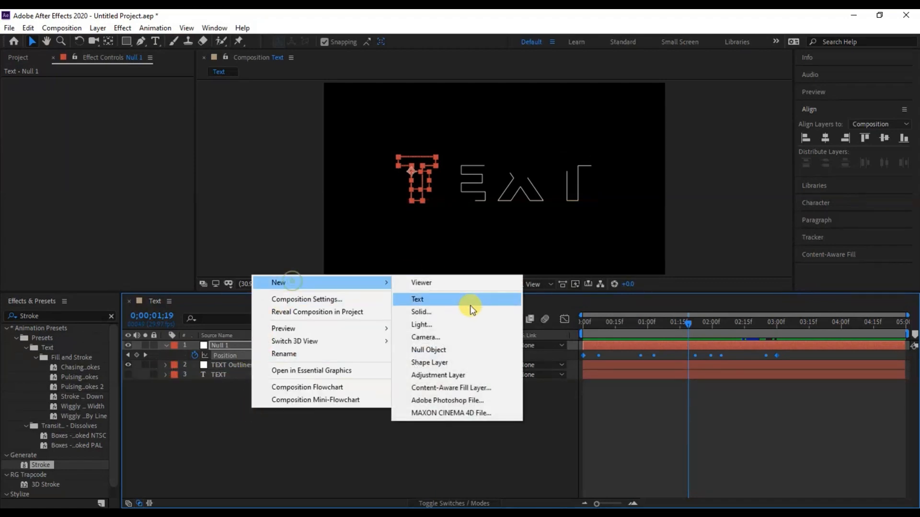
{"action": "left_click", "coordinate": [447, 314]}
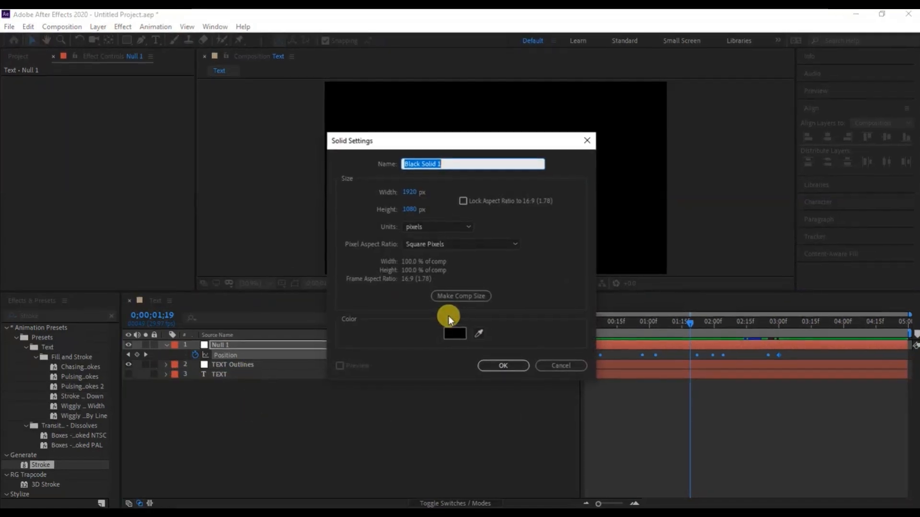
{"action": "type", "text": "Lense Flare"}
{"action": "left_click", "coordinate": [501, 365]}
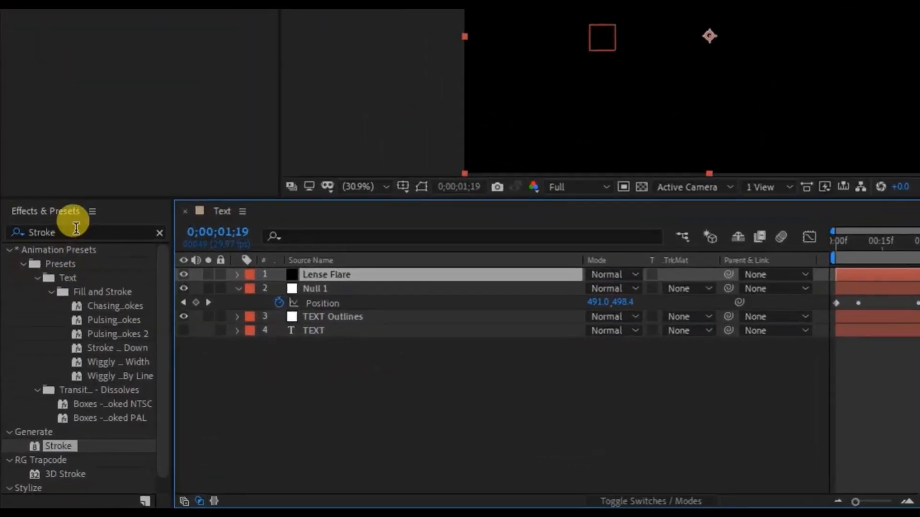
Step: Find the Lens Flare effect and apply it to the Lense Flare solid
{"action": "double_click", "coordinate": [76, 228]}
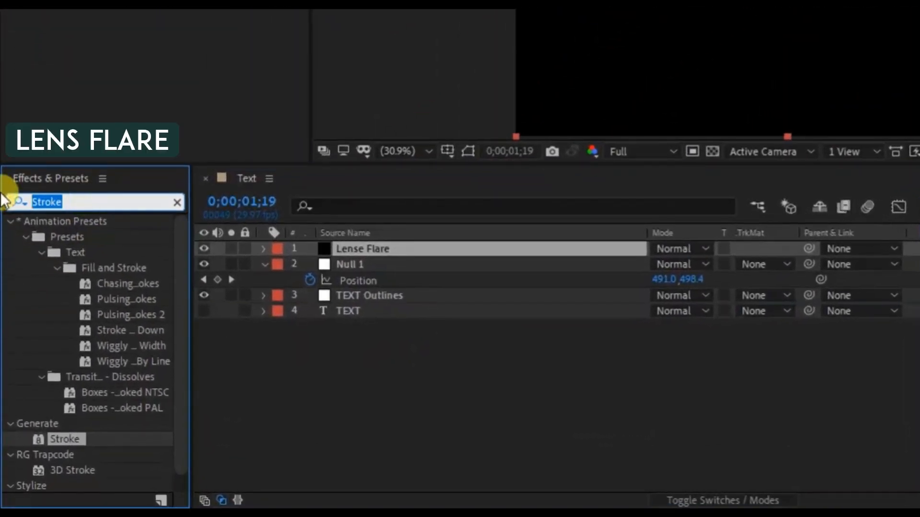
{"action": "type", "text": "lens"}
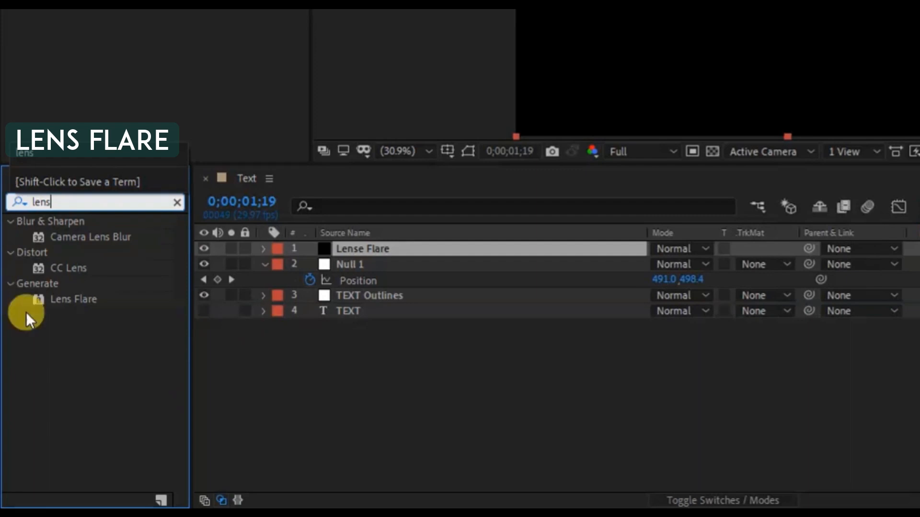
{"action": "double_click", "coordinate": [66, 299]}
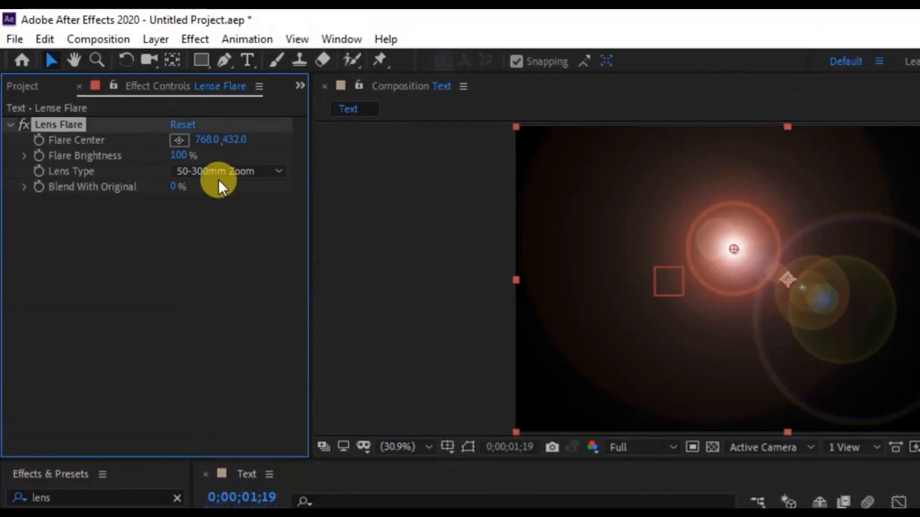
Step: Set the flare's Lens Type to 105mm Prime and its Flare Brightness to 10%
{"action": "left_click", "coordinate": [216, 171]}
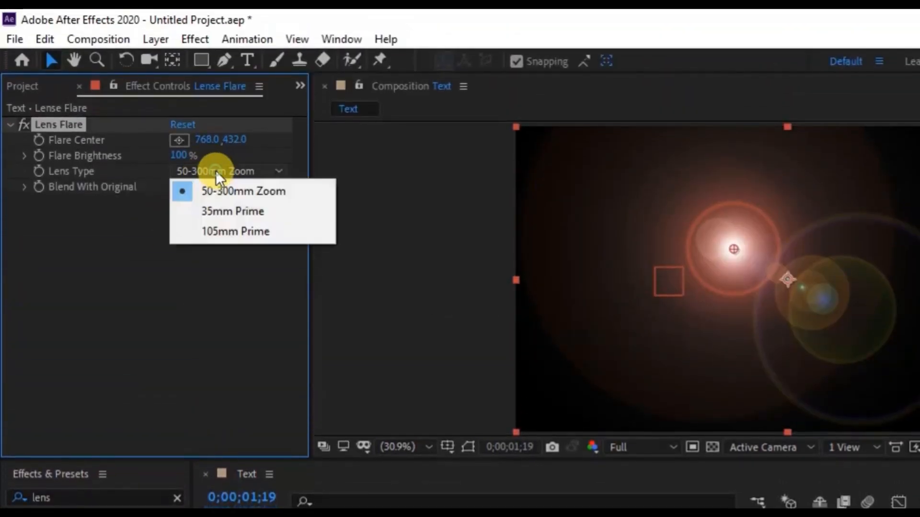
{"action": "left_click", "coordinate": [198, 236]}
{"action": "left_click", "coordinate": [179, 154]}
{"action": "type", "text": "10"}
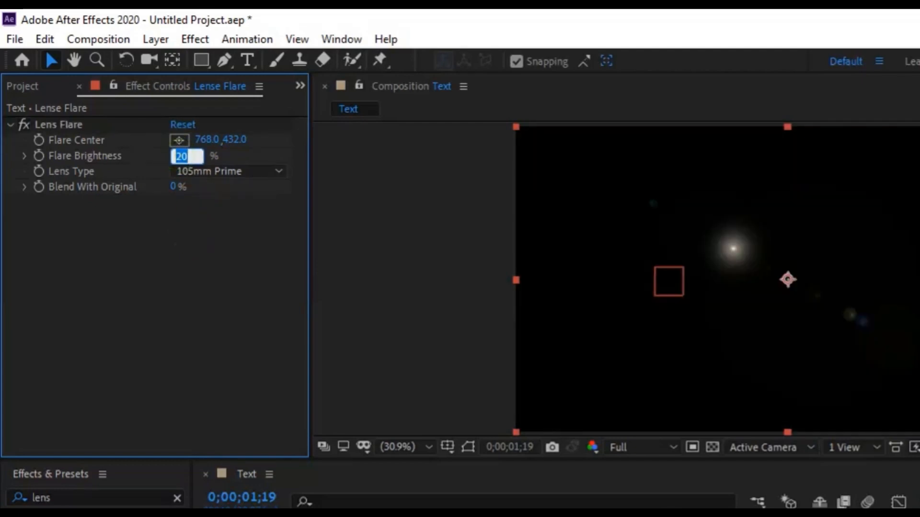
{"action": "key", "text": "Return"}
{"action": "left_click", "coordinate": [203, 254]}
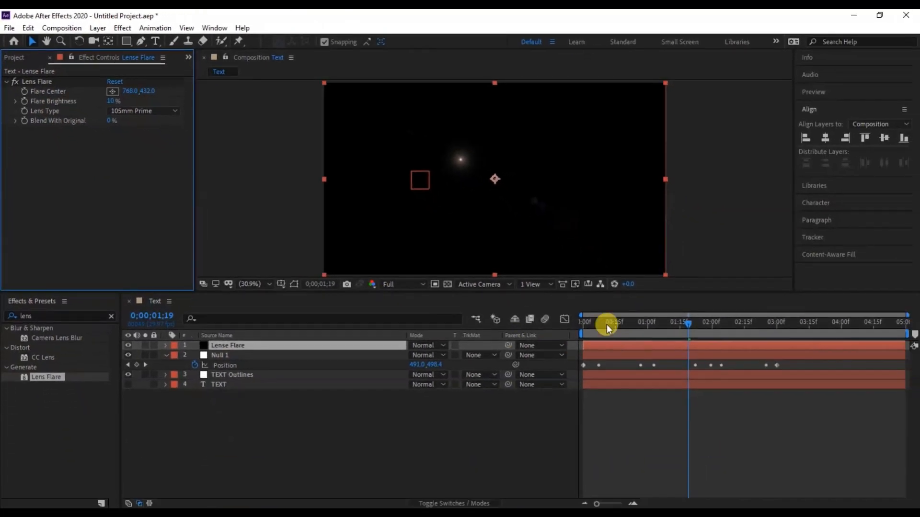
Step: Link the Flare Center to the Position of Null 1 with an expression and preview the motion from the start
{"action": "left_click_drag", "start_coordinate": [604, 323], "coordinate": [552, 321]}
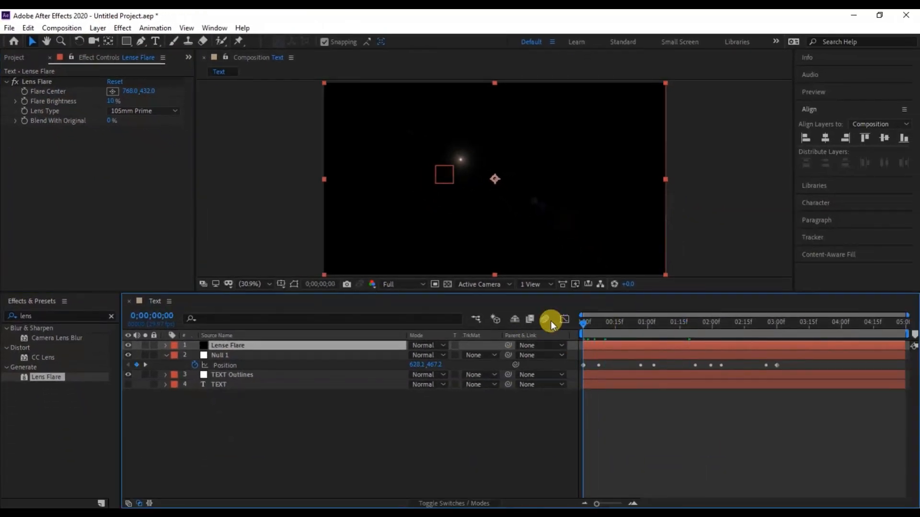
{"action": "left_click", "coordinate": [22, 92], "text": "alt"}
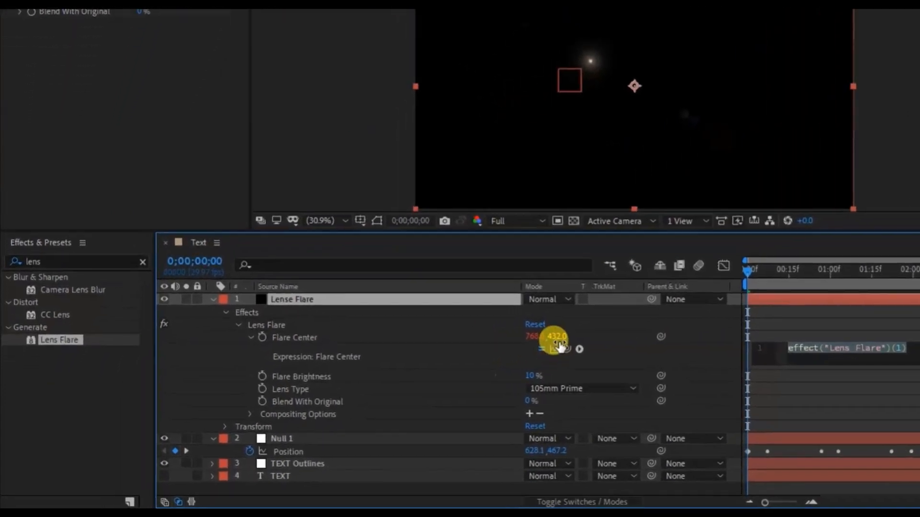
{"action": "left_click_drag", "start_coordinate": [442, 384], "coordinate": [400, 389]}
{"action": "left_click_drag", "start_coordinate": [565, 340], "coordinate": [430, 442]}
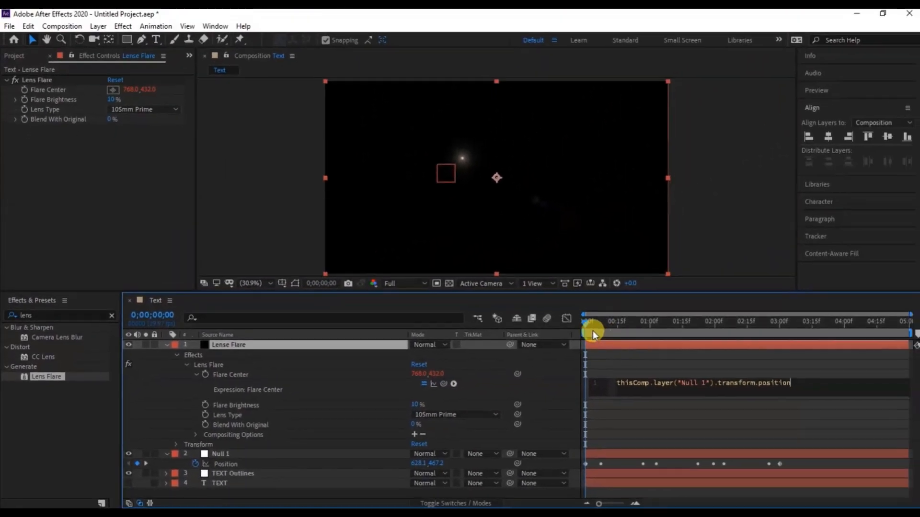
{"action": "left_click", "coordinate": [733, 277]}
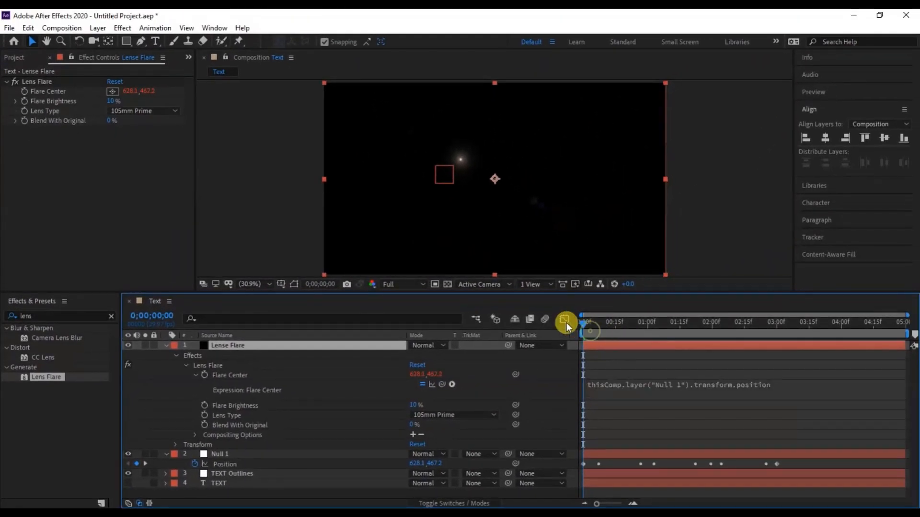
{"action": "key", "text": "space"}
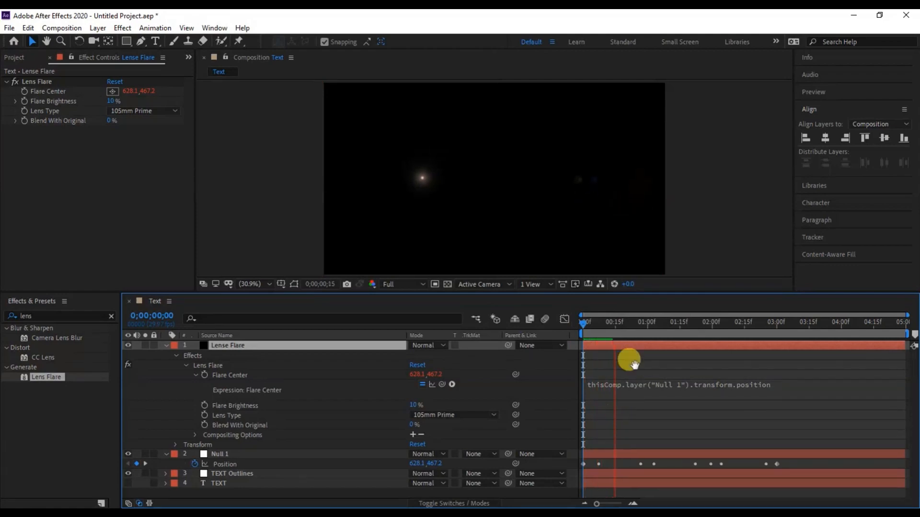
{"action": "key", "text": "space"}
Step: Set the Lense Flare layer's blending mode to Screen and play the animation from the beginning
{"action": "left_click", "coordinate": [425, 346]}
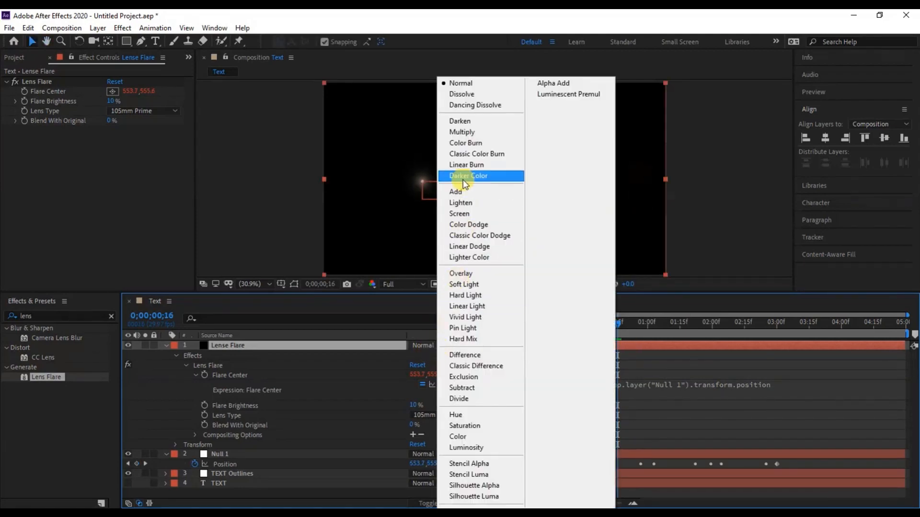
{"action": "left_click", "coordinate": [463, 214]}
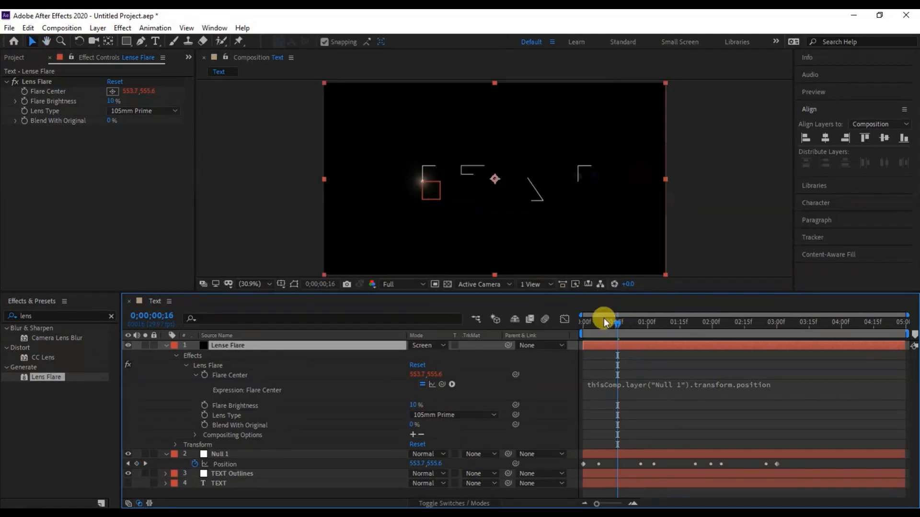
{"action": "left_click_drag", "start_coordinate": [604, 319], "coordinate": [573, 318]}
{"action": "key", "text": "space"}
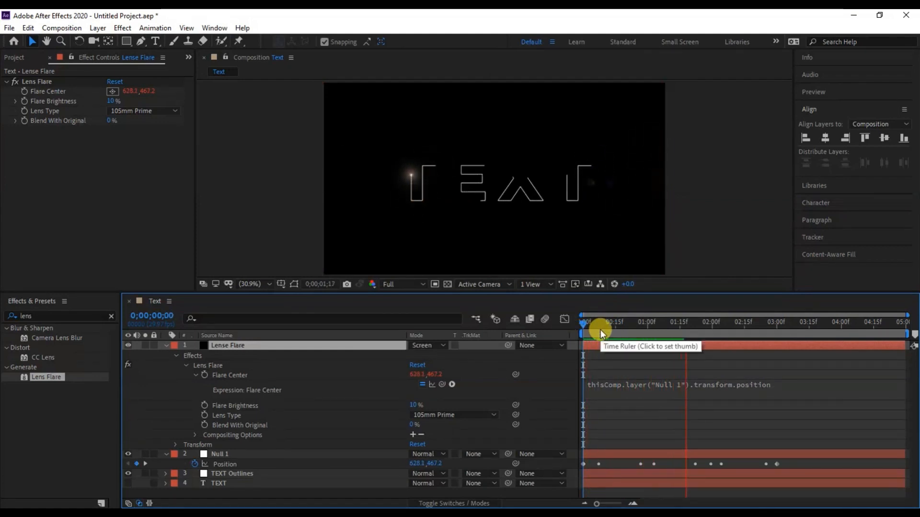
{"action": "key", "text": "space"}
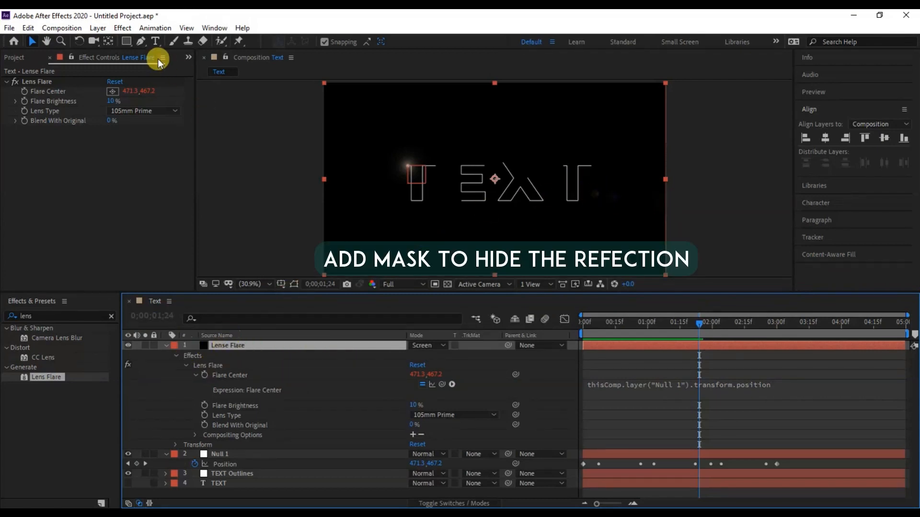
Step: Draw a closed eight-point Pen mask on the Lense Flare layer around the first letter T to hide the reflections, and preview the result
{"action": "left_click", "coordinate": [142, 43]}
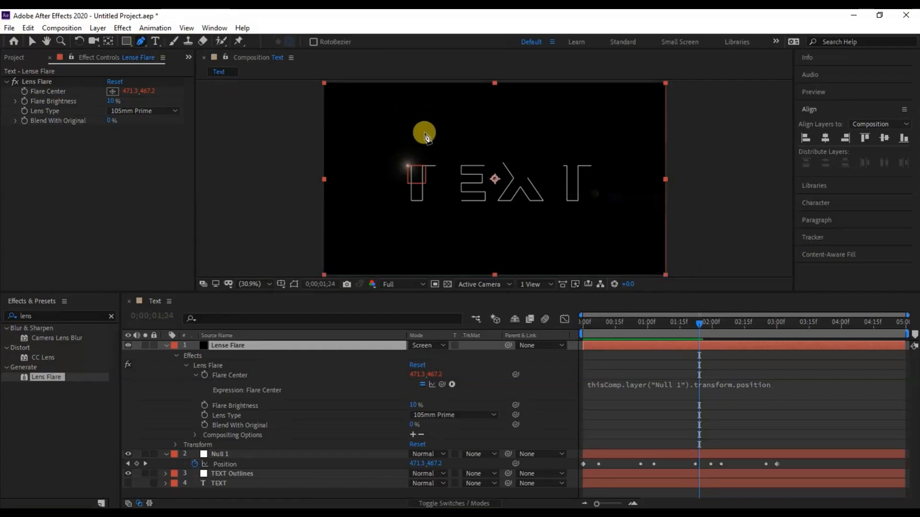
{"action": "left_click", "coordinate": [779, 322]}
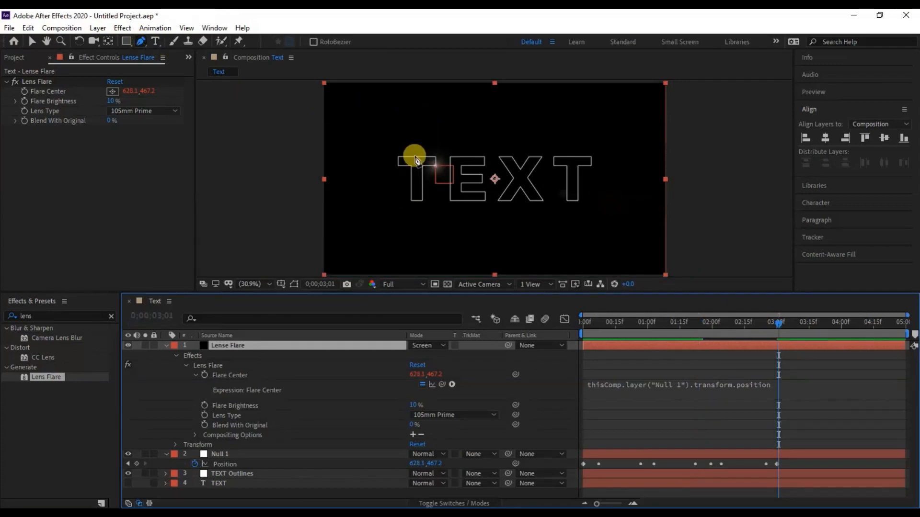
{"action": "left_click", "coordinate": [435, 131]}
{"action": "left_click", "coordinate": [386, 130]}
{"action": "left_click", "coordinate": [363, 170]}
{"action": "left_click", "coordinate": [364, 204]}
{"action": "left_click", "coordinate": [400, 228]}
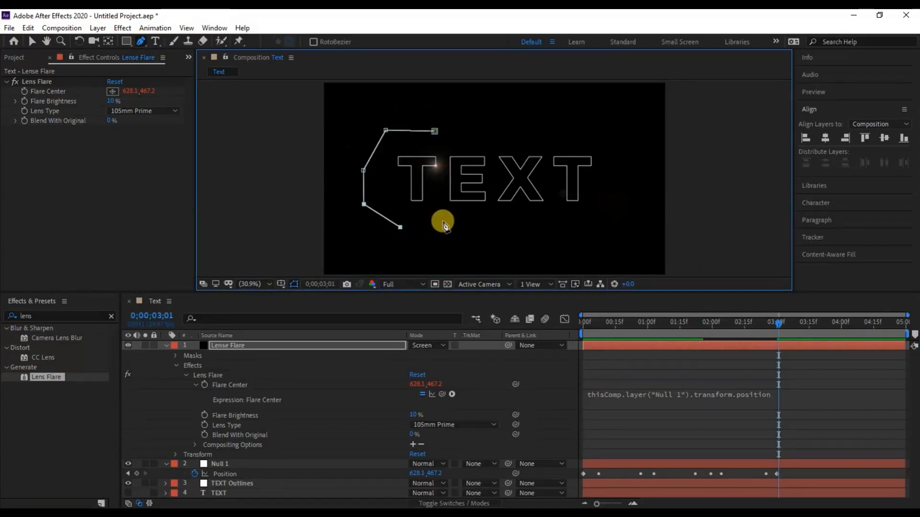
{"action": "left_click", "coordinate": [442, 222]}
{"action": "left_click", "coordinate": [469, 185]}
{"action": "left_click", "coordinate": [469, 153]}
{"action": "left_click", "coordinate": [434, 131]}
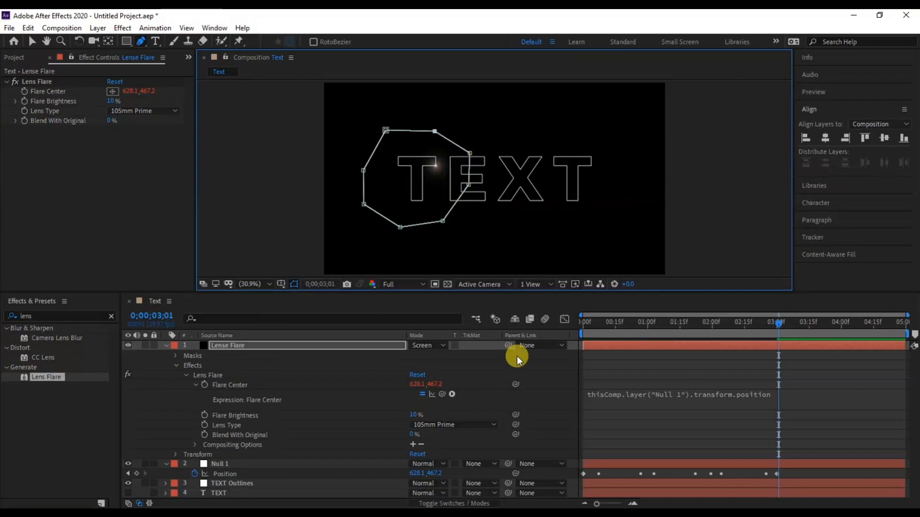
{"action": "key", "text": "Home"}
{"action": "key", "text": "space"}
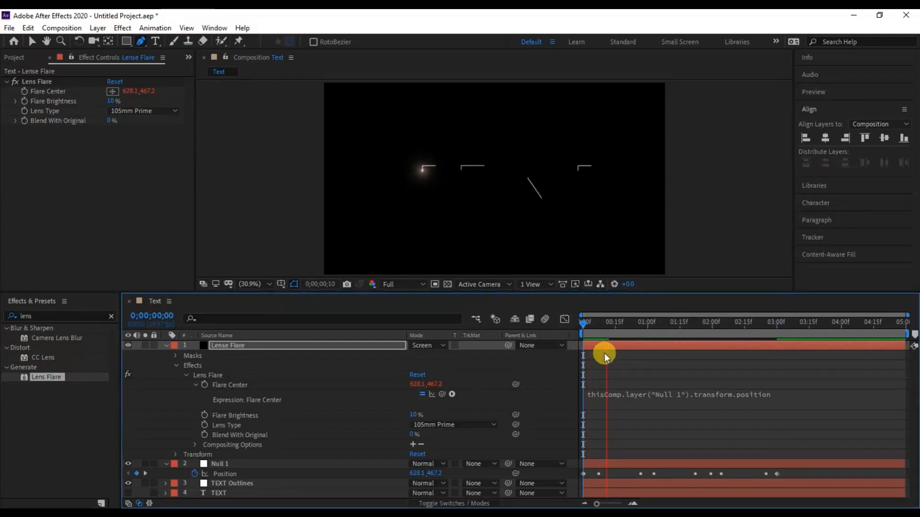
{"action": "key", "text": "space"}
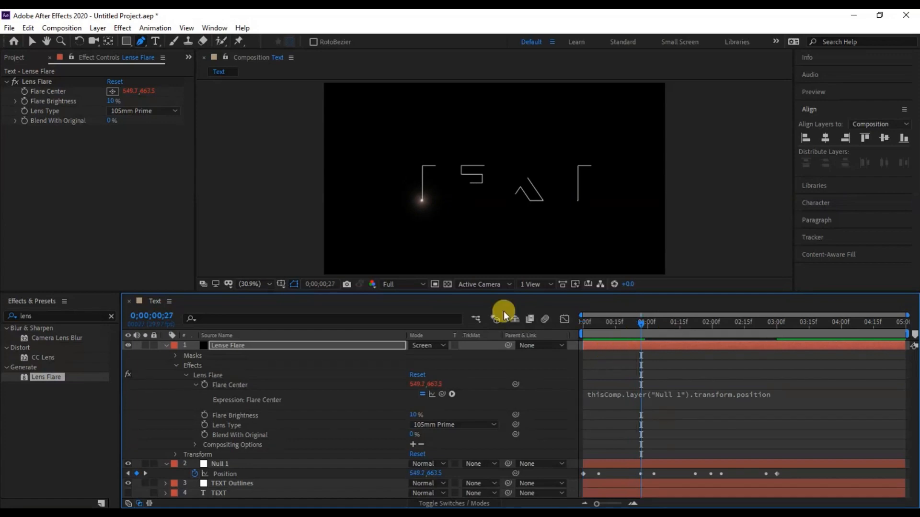
Step: Add the expression wiggle(5,15) to the Flare Brightness and play the animation to check the flicker
{"action": "left_click", "coordinate": [247, 342]}
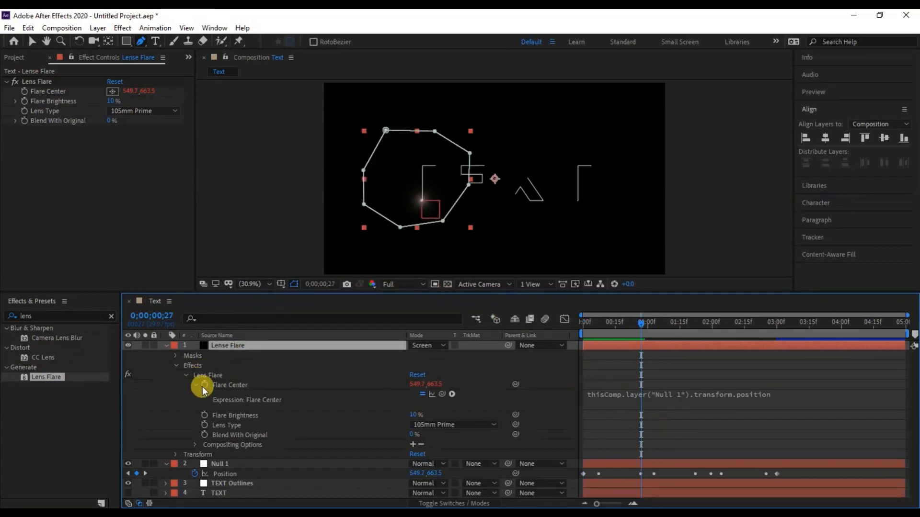
{"action": "left_click", "coordinate": [204, 415], "text": "alt"}
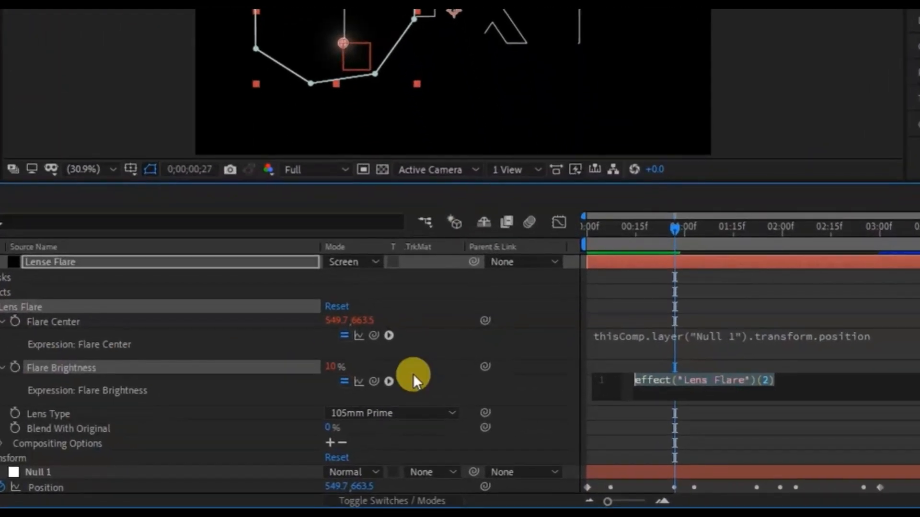
{"action": "type", "text": "wiggl"}
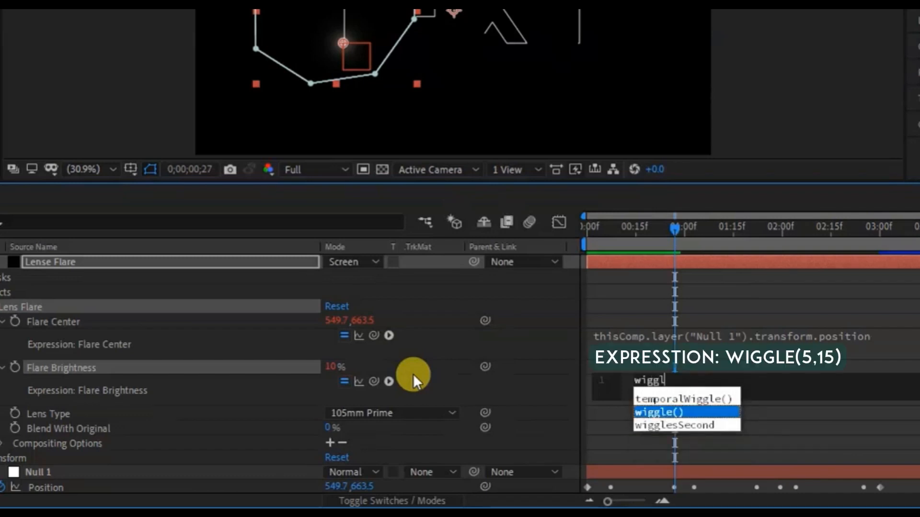
{"action": "type", "text": "e"}
{"action": "key", "text": "Return"}
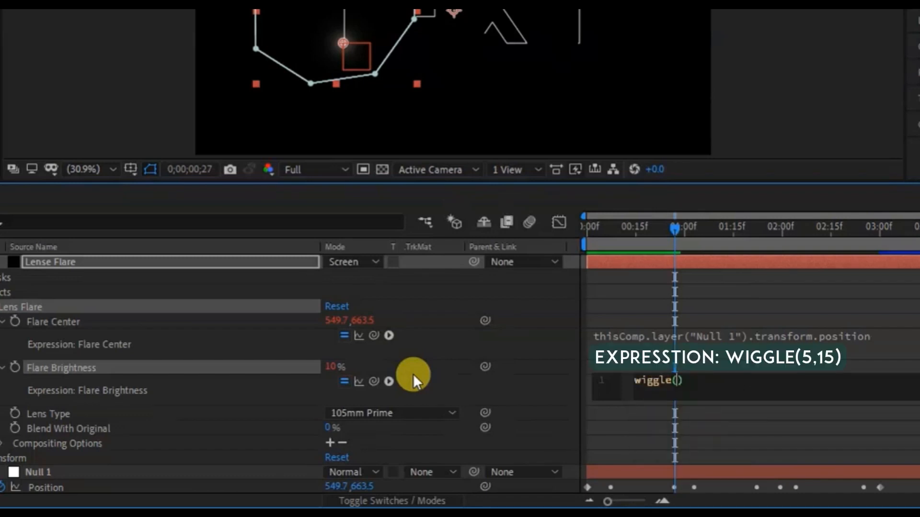
{"action": "type", "text": "5,15"}
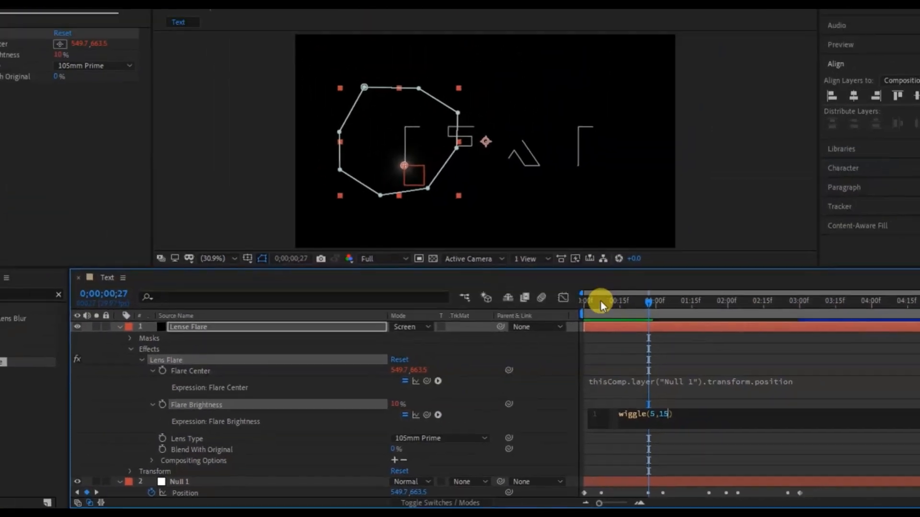
{"action": "left_click", "coordinate": [584, 237]}
{"action": "key", "text": "space"}
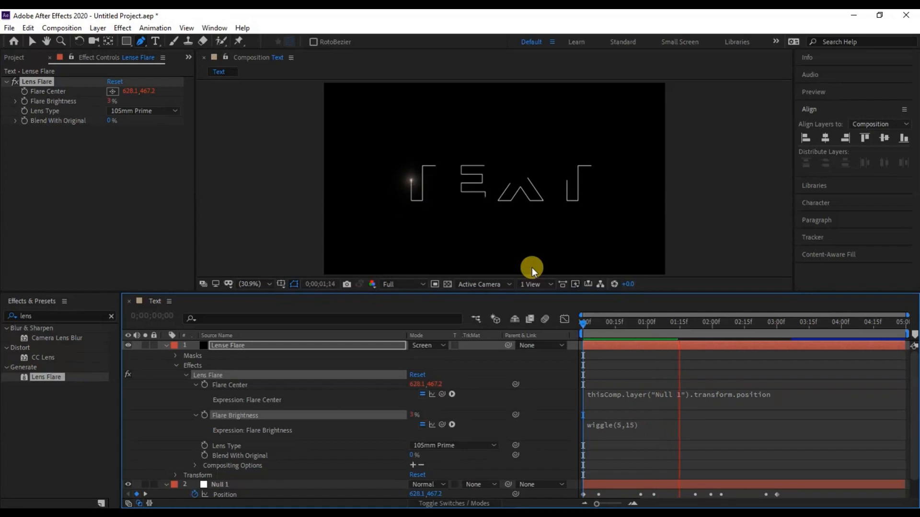
{"action": "key", "text": "space"}
Step: Apply the Curves effect to the Lense Flare layer and bow its Red channel curve upward
{"action": "left_click", "coordinate": [19, 316]}
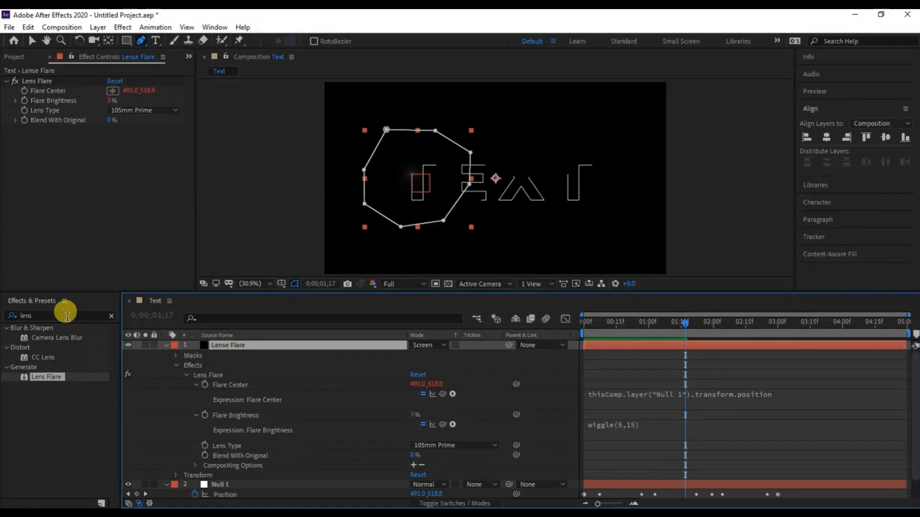
{"action": "type", "text": "curve"}
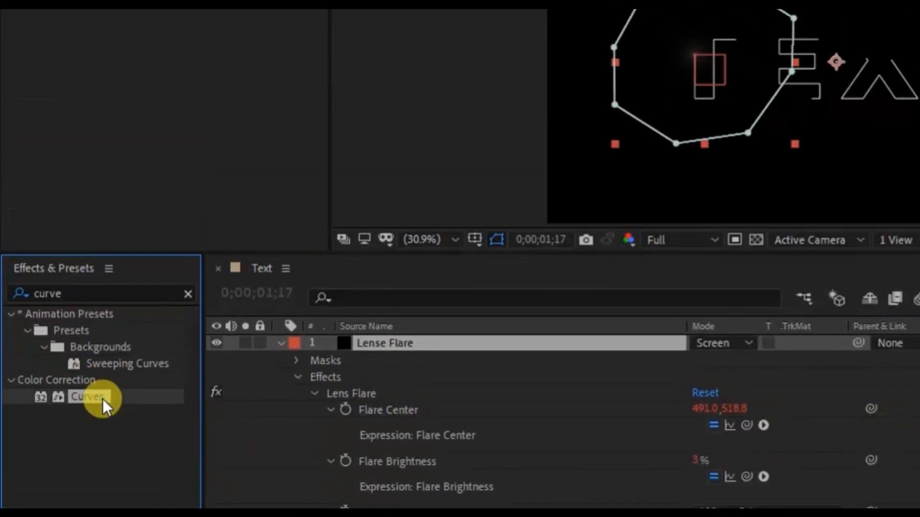
{"action": "double_click", "coordinate": [91, 287]}
{"action": "key", "text": "v"}
{"action": "left_click", "coordinate": [232, 150]}
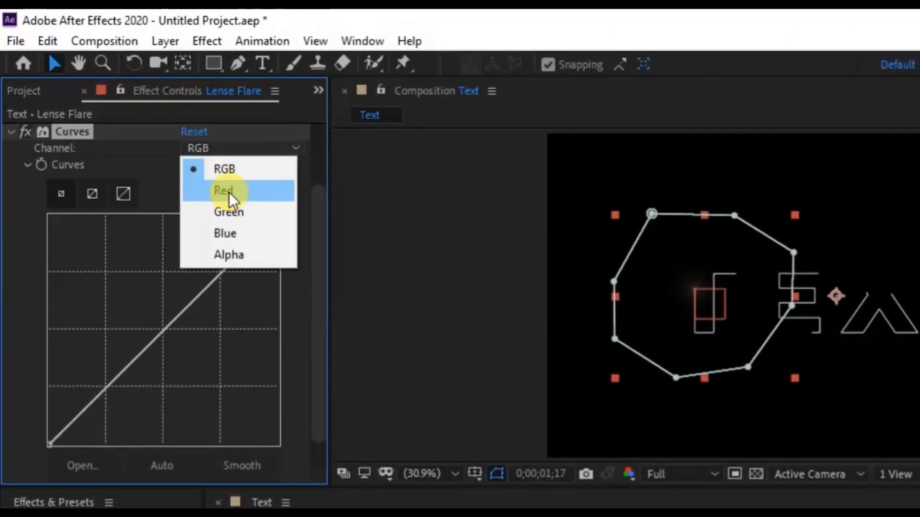
{"action": "left_click", "coordinate": [232, 192]}
{"action": "left_click_drag", "start_coordinate": [197, 288], "coordinate": [175, 266]}
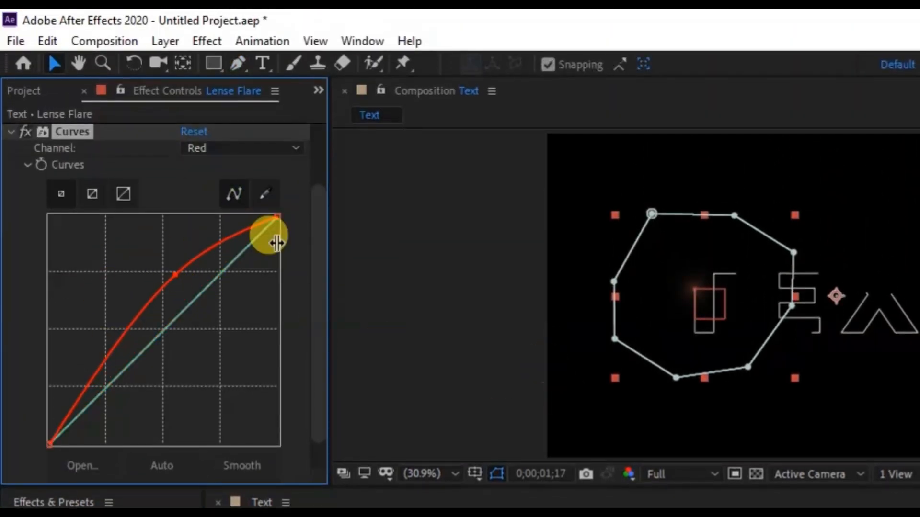
Step: Bow the Green and Blue channel curves downward to tint the flare red, and preview the animation from the start
{"action": "left_click", "coordinate": [223, 150]}
{"action": "left_click", "coordinate": [224, 218]}
{"action": "mouse_move", "coordinate": [200, 298]}
{"action": "left_mouse_down"}
{"action": "mouse_move", "coordinate": [213, 317]}
{"action": "mouse_move", "coordinate": [214, 305]}
{"action": "left_mouse_up"}
{"action": "left_click", "coordinate": [225, 149]}
{"action": "left_click", "coordinate": [224, 233]}
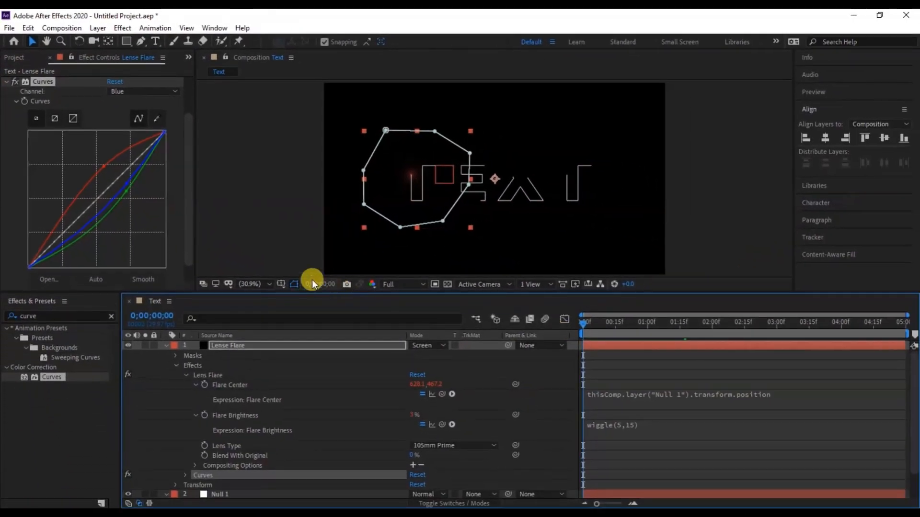
{"action": "left_click", "coordinate": [284, 248]}
{"action": "key", "text": "space"}
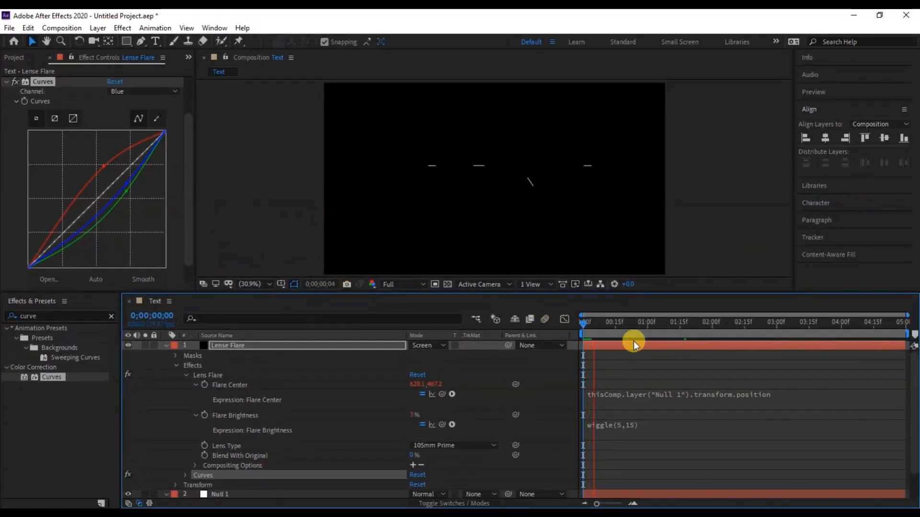
{"action": "key", "text": "space"}
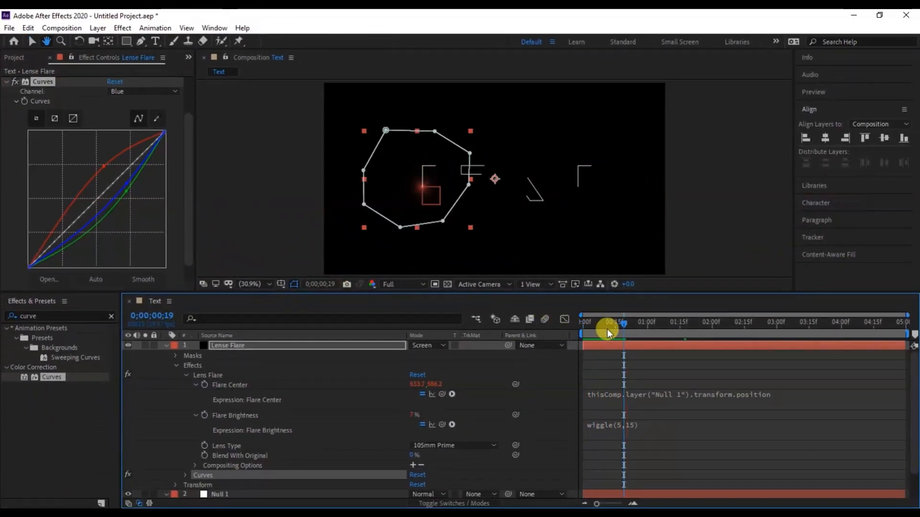
Step: Keyframe the Lense Flare layer's Opacity at 0% on the first frame and 100% at 0;00;00;04
{"action": "left_click", "coordinate": [607, 330]}
{"action": "left_click", "coordinate": [235, 344]}
{"action": "key", "text": "t"}
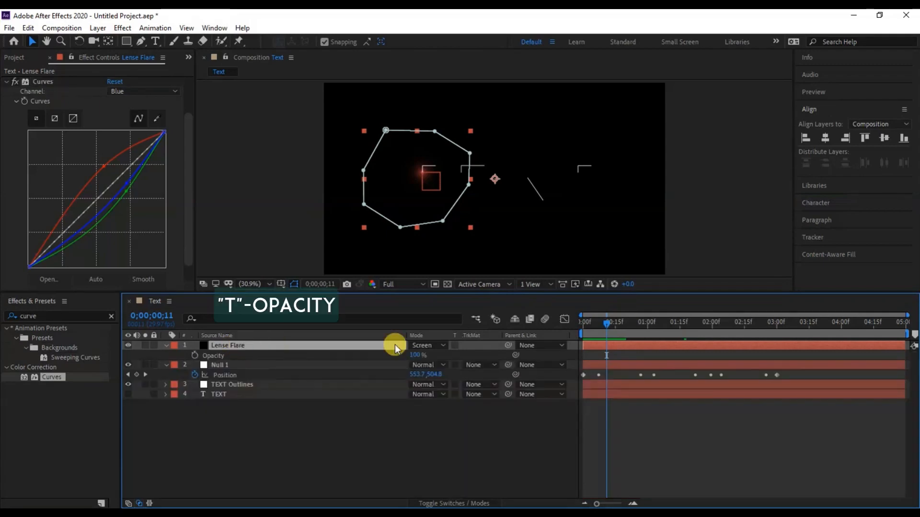
{"action": "left_click_drag", "start_coordinate": [587, 325], "coordinate": [576, 319]}
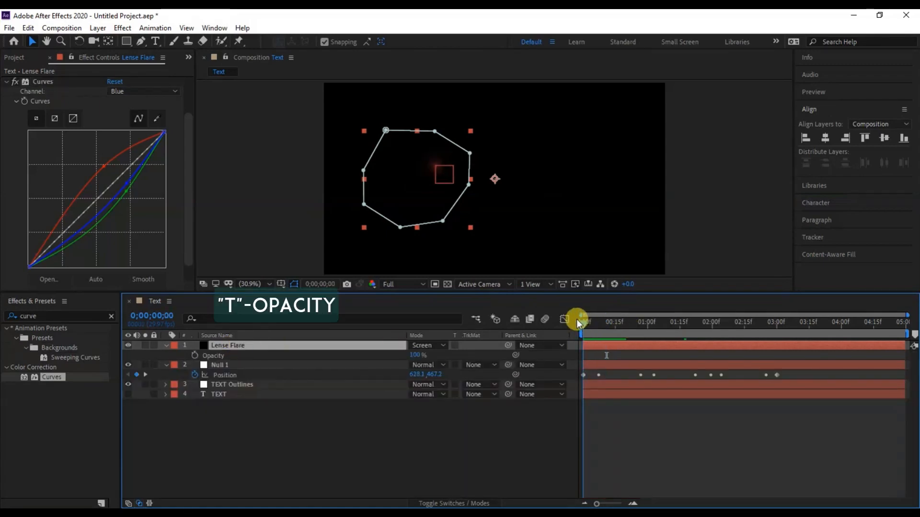
{"action": "left_click", "coordinate": [194, 355]}
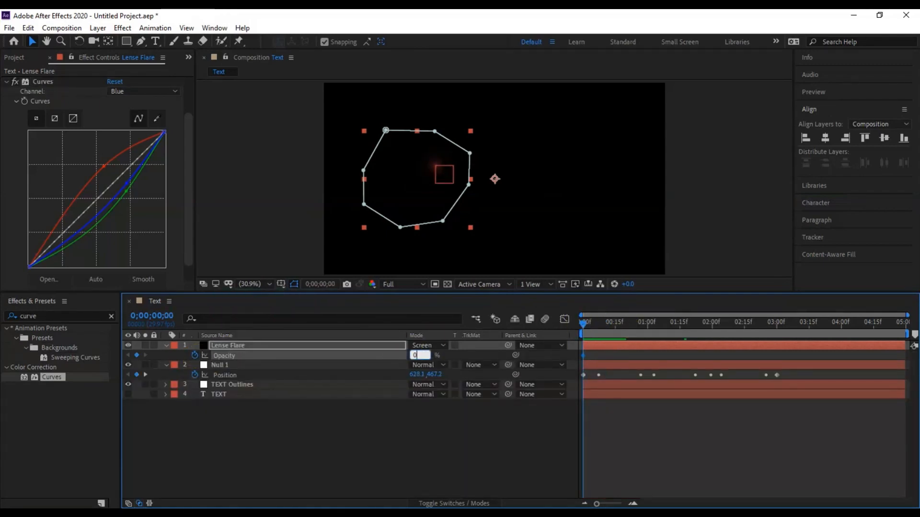
{"action": "left_click", "coordinate": [416, 355]}
{"action": "left_click_drag", "start_coordinate": [598, 321], "coordinate": [592, 324]}
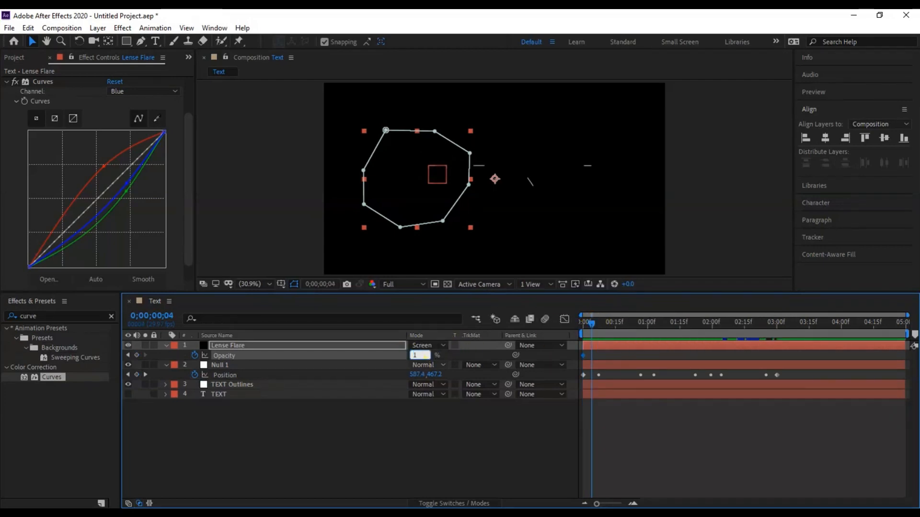
{"action": "type", "text": "100"}
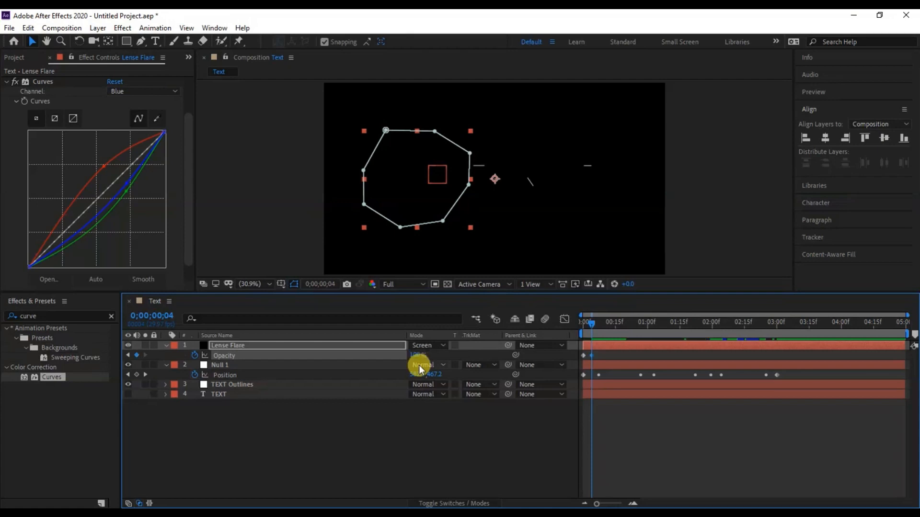
Step: Keyframe the Lense Flare Opacity at 100% at 0;00;02;28 and 0% at 0;00;03;00, and preview the fade from the start
{"action": "left_click_drag", "start_coordinate": [766, 325], "coordinate": [772, 326]}
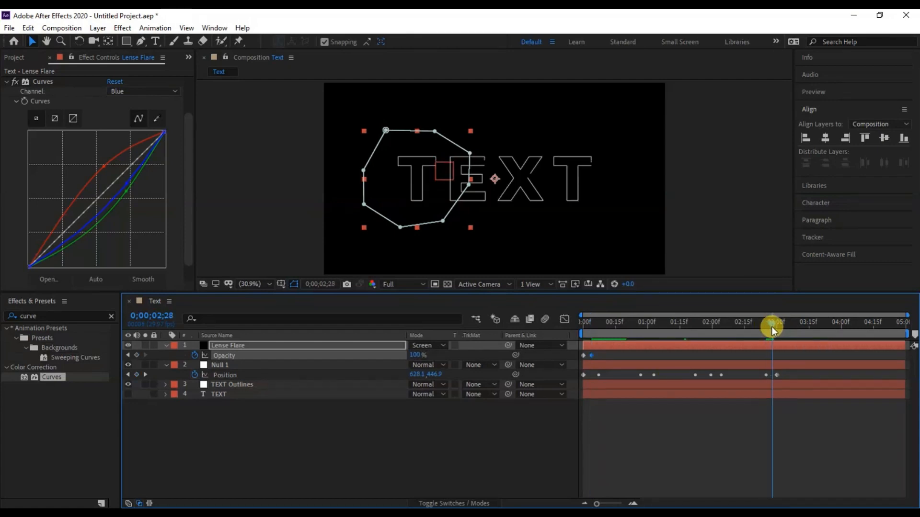
{"action": "left_click", "coordinate": [137, 355]}
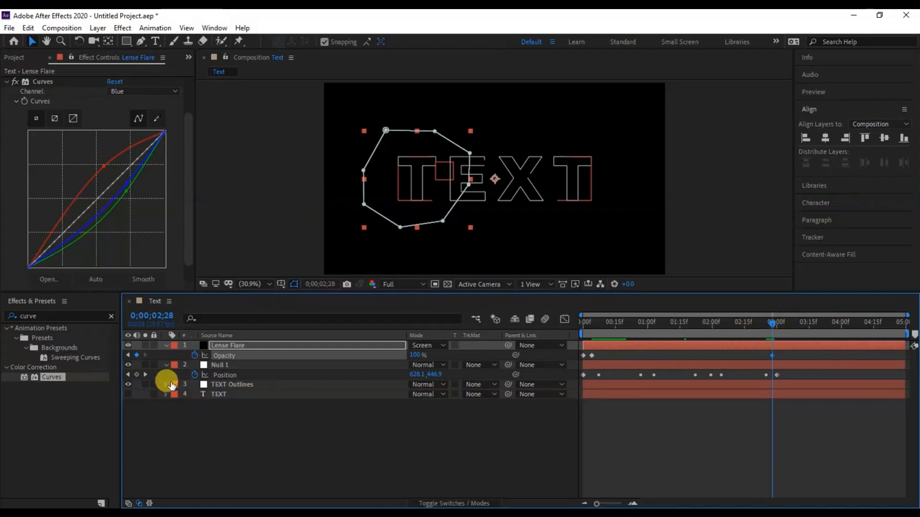
{"action": "left_click", "coordinate": [146, 375]}
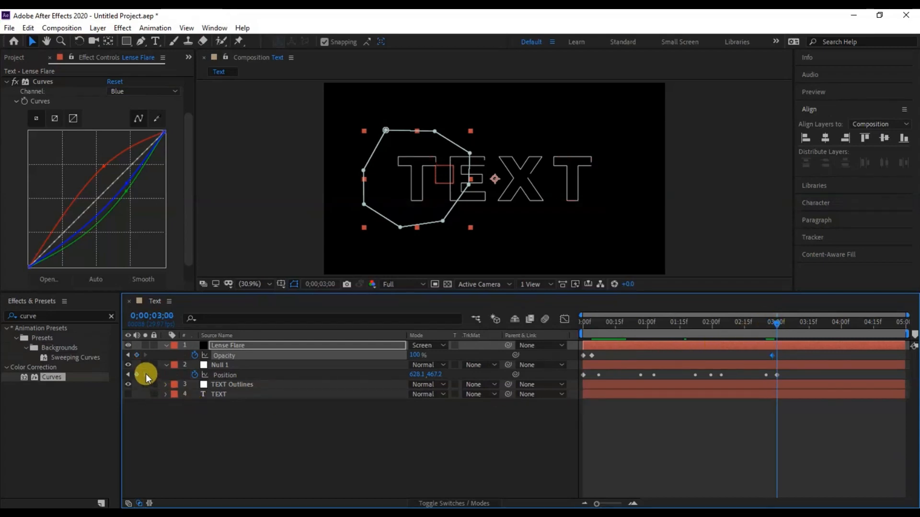
{"action": "left_click", "coordinate": [416, 354]}
{"action": "type", "text": "0"}
{"action": "key", "text": "Return"}
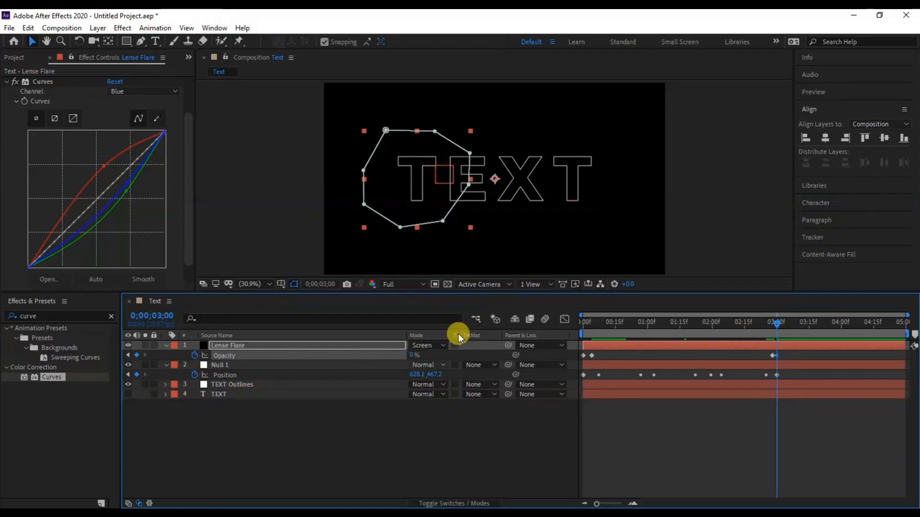
{"action": "left_click", "coordinate": [585, 322]}
{"action": "key", "text": "space"}
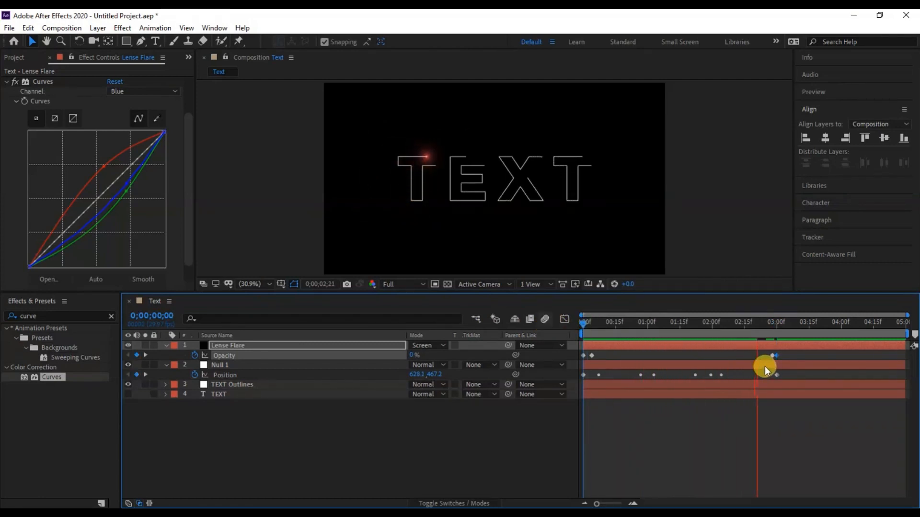
{"action": "key", "text": "space"}
Step: Collapse the properties of all layers and add a second null object to the composition
{"action": "key", "text": "ctrl+a"}
{"action": "key", "text": "u"}
{"action": "left_click", "coordinate": [221, 417]}
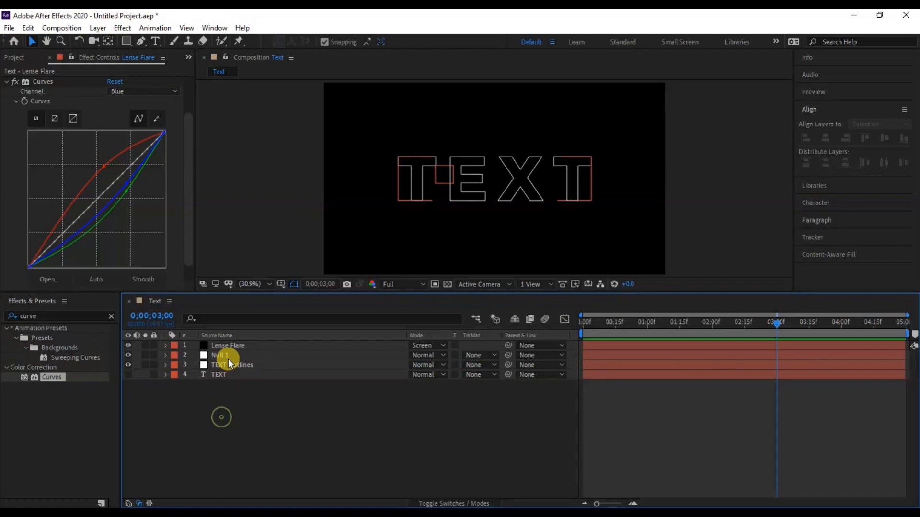
{"action": "right_click", "coordinate": [246, 416]}
{"action": "mouse_move", "coordinate": [341, 287]}
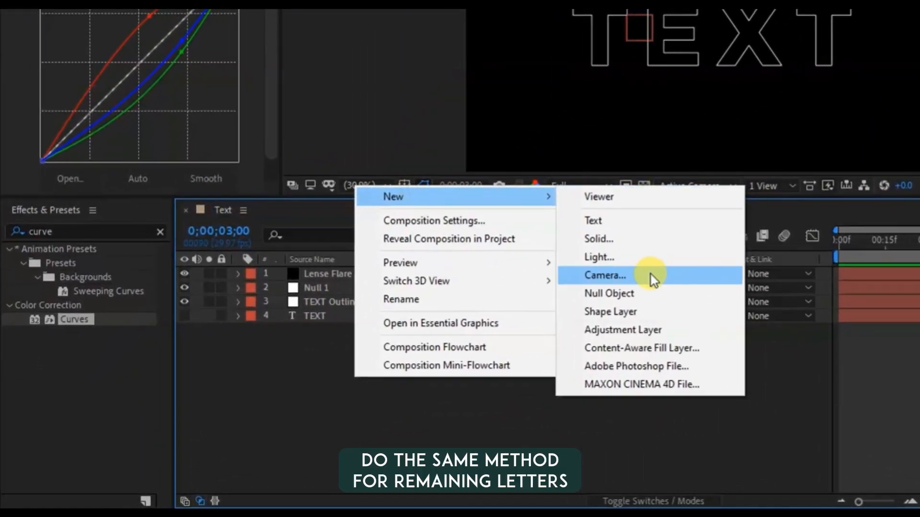
{"action": "left_click", "coordinate": [589, 308]}
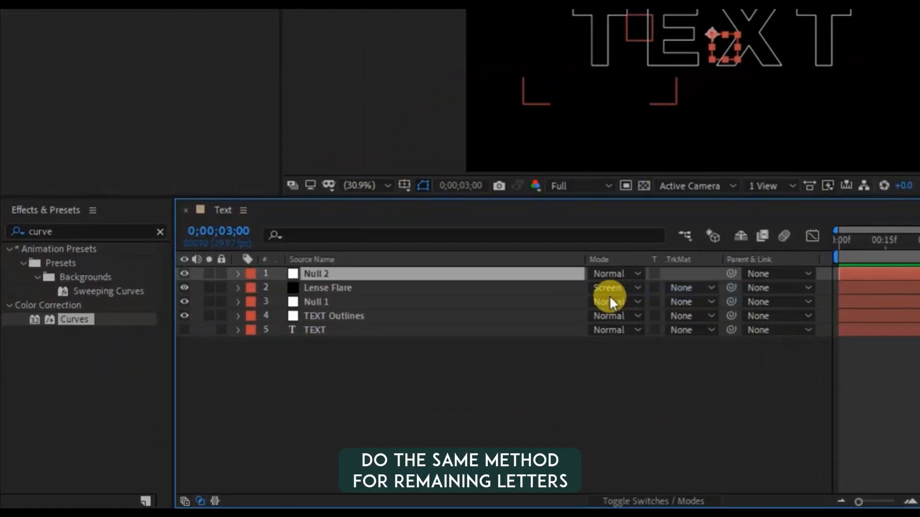
Step: Copy the Mask Path of letter E from TEXT Outlines and paste it into Null 2's Position at the first frame
{"action": "left_click", "coordinate": [237, 318]}
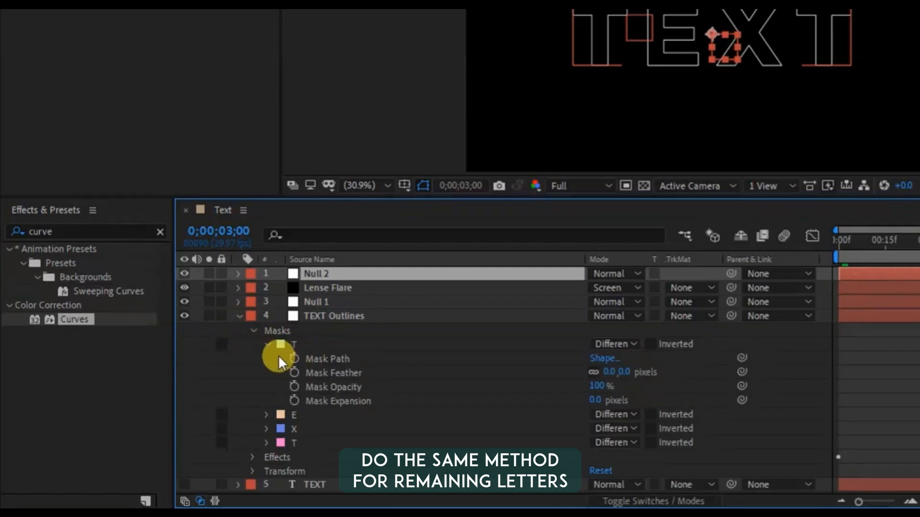
{"action": "left_click", "coordinate": [266, 345]}
{"action": "left_click", "coordinate": [265, 362]}
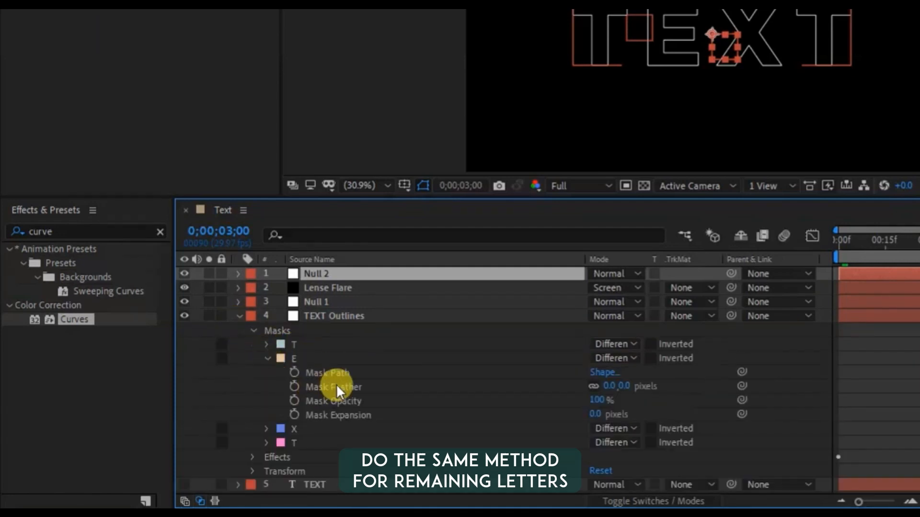
{"action": "left_click", "coordinate": [337, 374]}
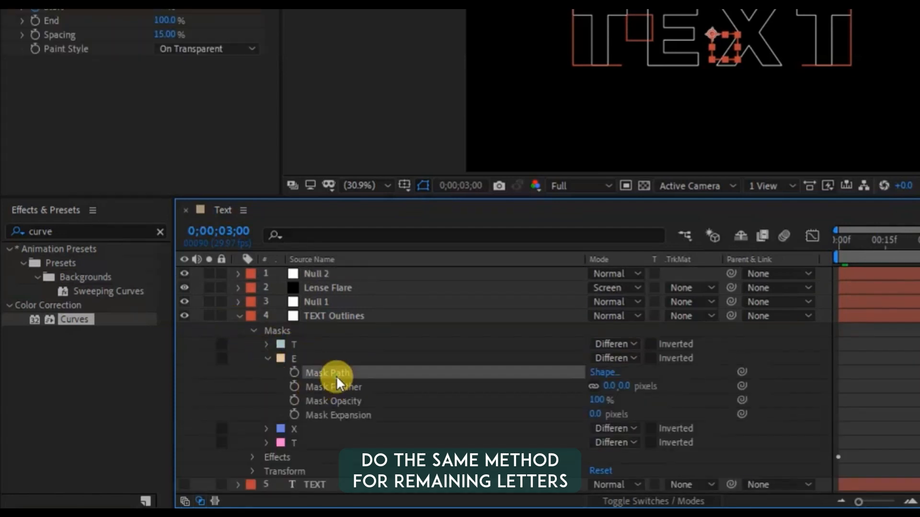
{"action": "left_click", "coordinate": [309, 276]}
{"action": "key", "text": "p"}
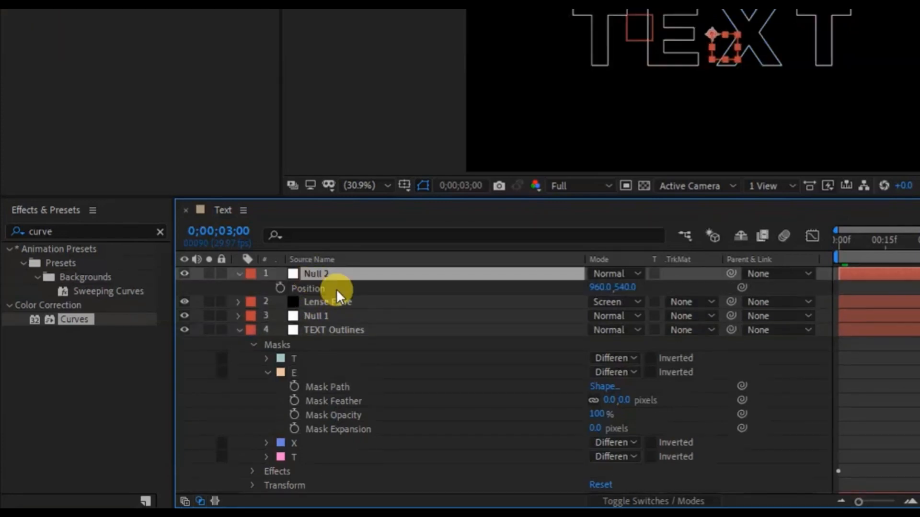
{"action": "left_click", "coordinate": [311, 288]}
{"action": "left_click_drag", "start_coordinate": [857, 243], "coordinate": [778, 250]}
{"action": "left_click", "coordinate": [777, 240]}
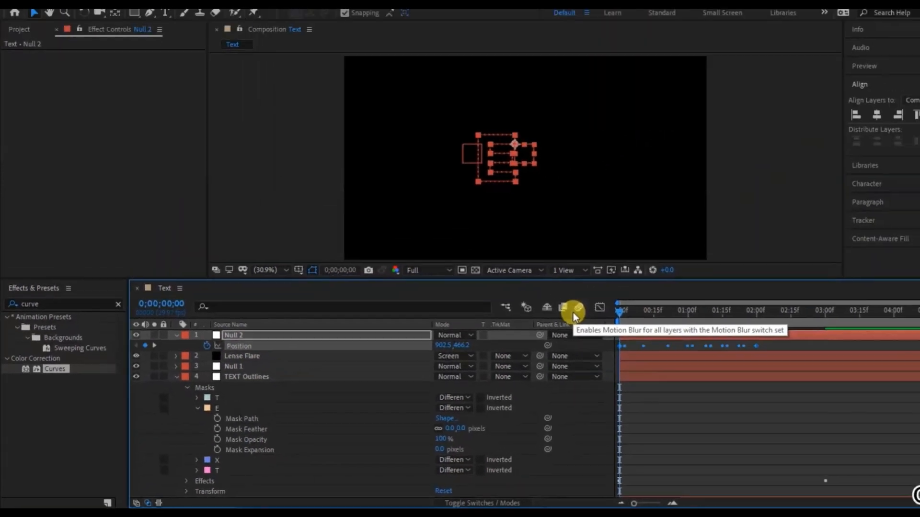
{"action": "key", "text": "ctrl+v"}
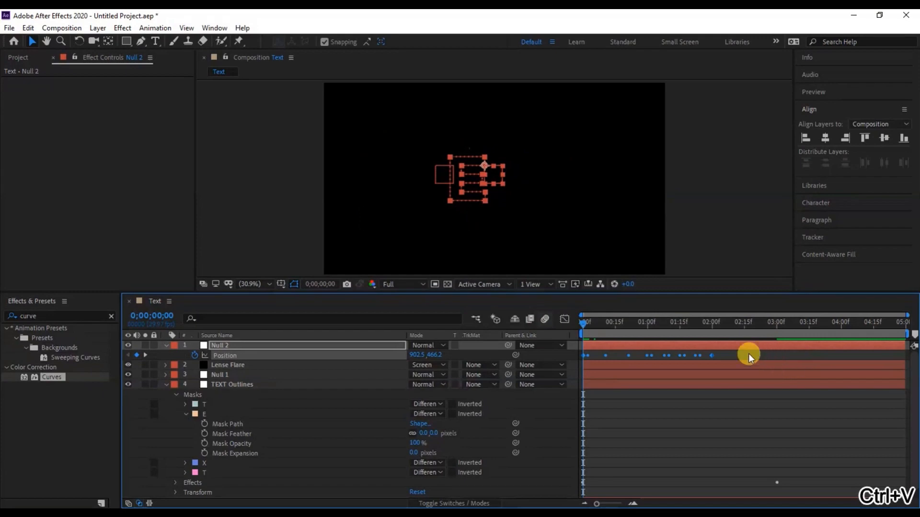
Step: Time-reverse Null 2's Position keyframes and stretch them so the last one falls at 0;00;03;00
{"action": "right_click", "coordinate": [714, 355]}
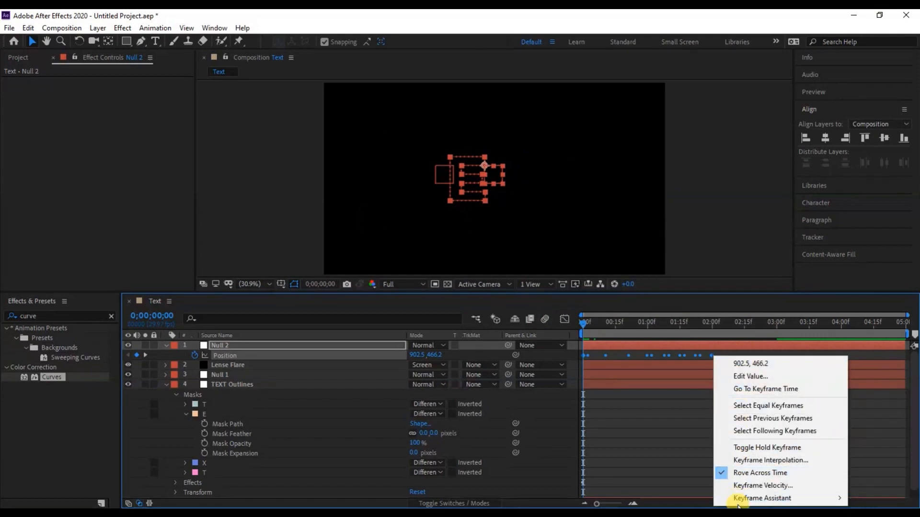
{"action": "mouse_move", "coordinate": [740, 499]}
{"action": "left_click", "coordinate": [599, 498]}
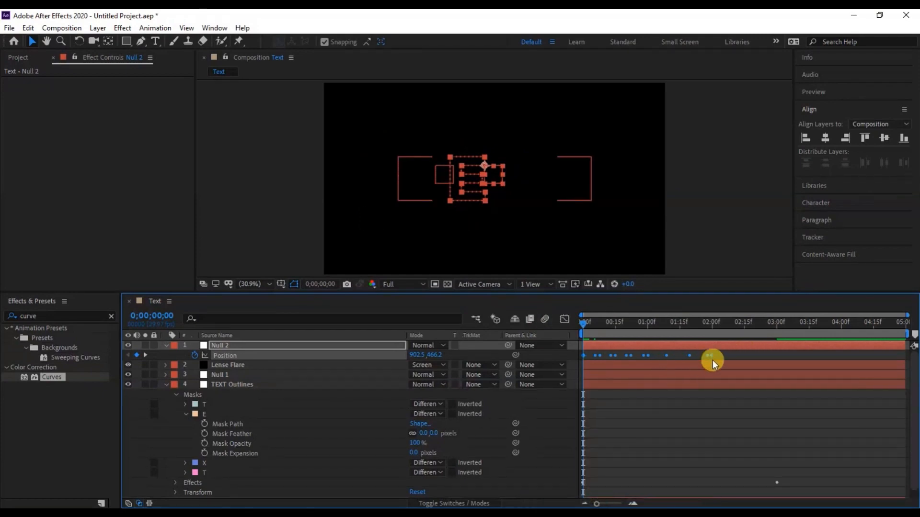
{"action": "left_click", "coordinate": [777, 335]}
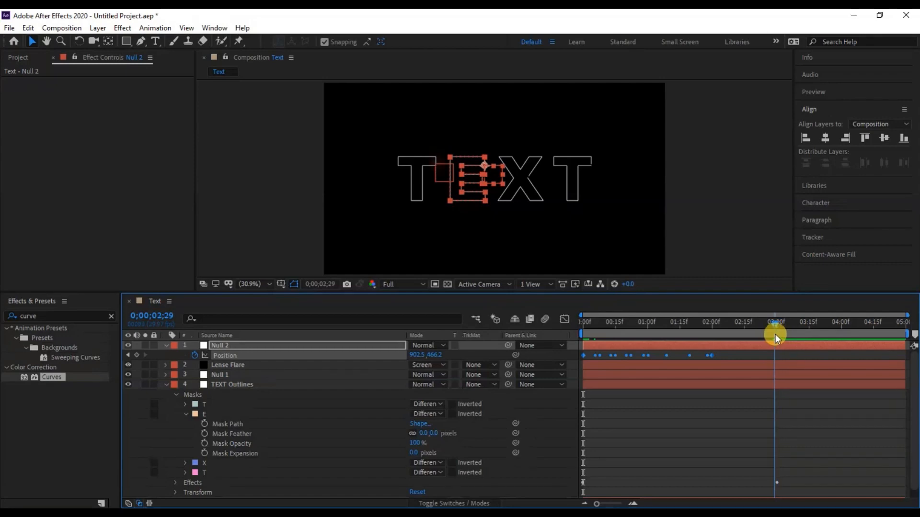
{"action": "left_click_drag", "start_coordinate": [711, 356], "coordinate": [778, 363]}
{"action": "left_click", "coordinate": [257, 345]}
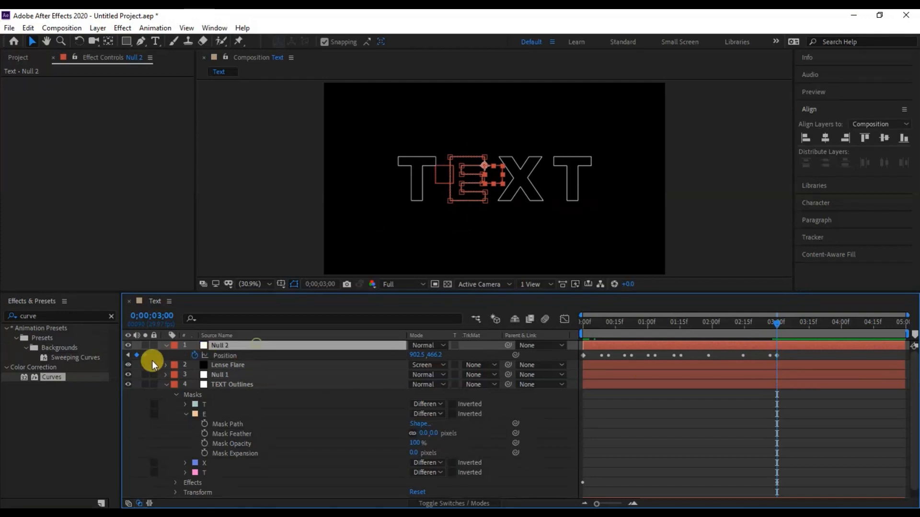
Step: Collapse the TEXT Outlines properties, duplicate the Lense Flare layer and move the copy to the top of the layer stack
{"action": "left_click", "coordinate": [163, 386]}
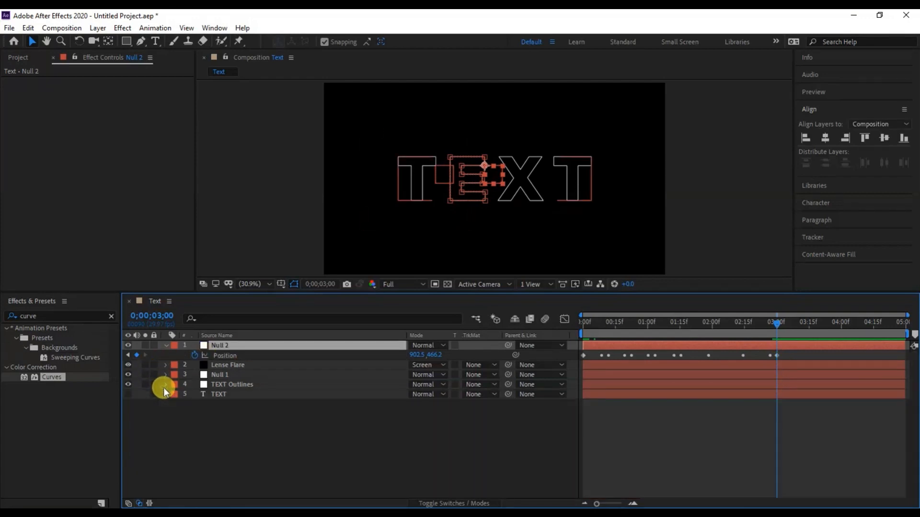
{"action": "left_click", "coordinate": [214, 364]}
{"action": "key", "text": "ctrl+d"}
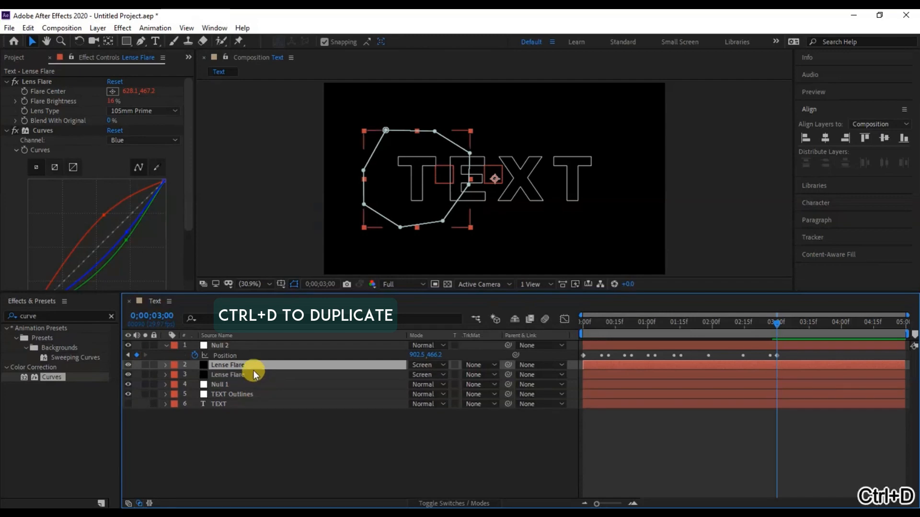
{"action": "left_click_drag", "start_coordinate": [251, 368], "coordinate": [252, 343]}
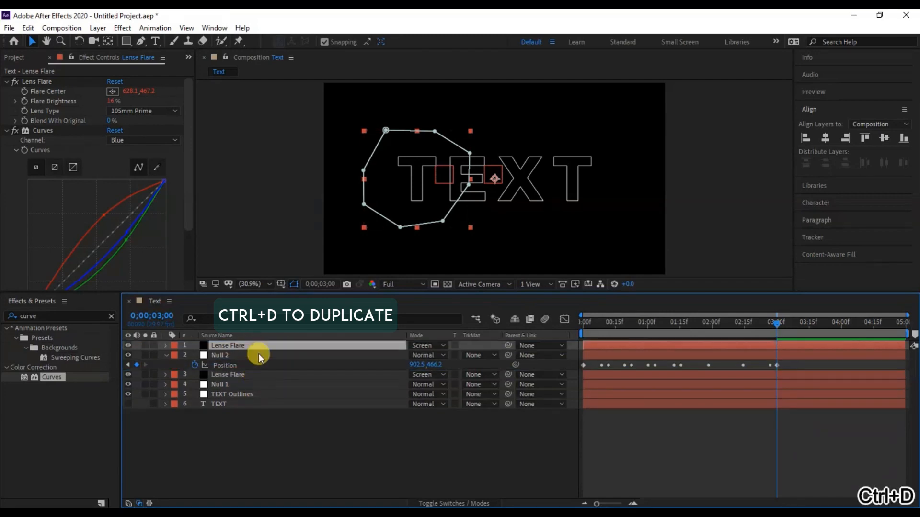
Step: Replace the duplicated flare's Flare Center expression with a link to Null 2's Position and return to the first frame
{"action": "left_click", "coordinate": [25, 92], "text": "alt"}
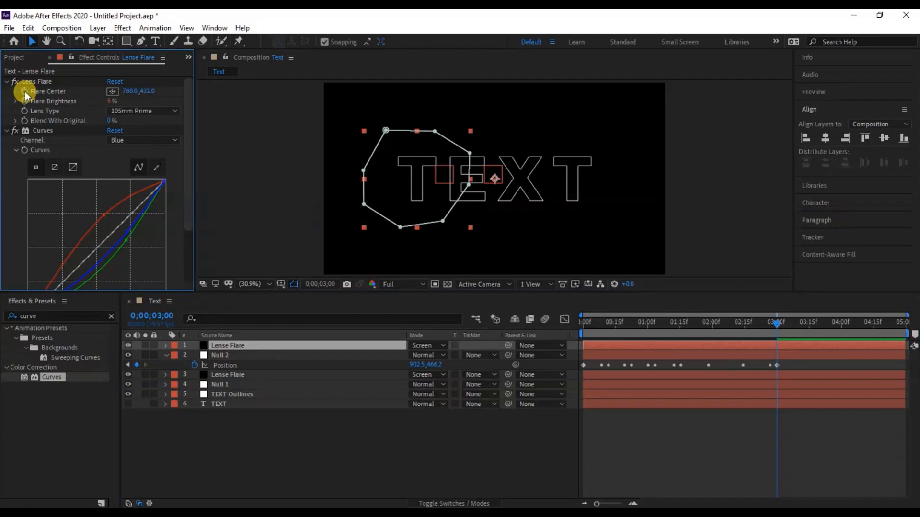
{"action": "left_click", "coordinate": [25, 91], "text": "alt"}
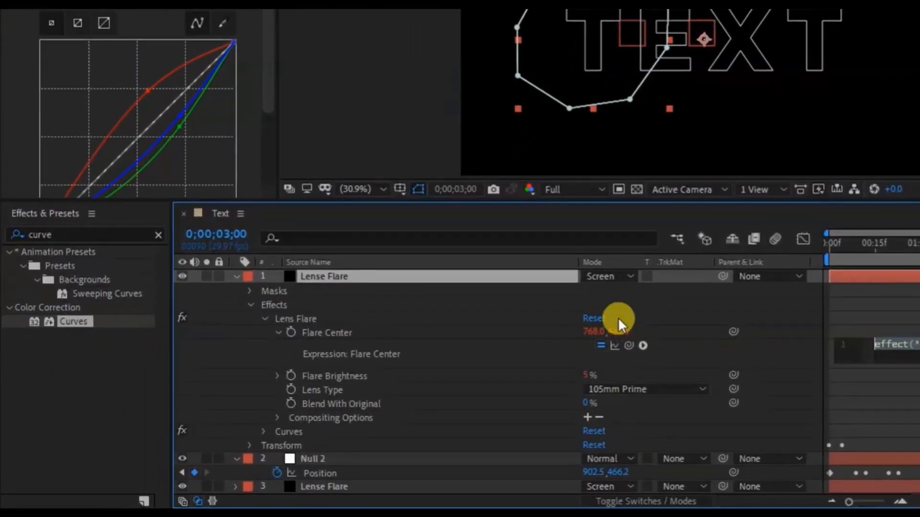
{"action": "left_click_drag", "start_coordinate": [629, 345], "coordinate": [433, 473]}
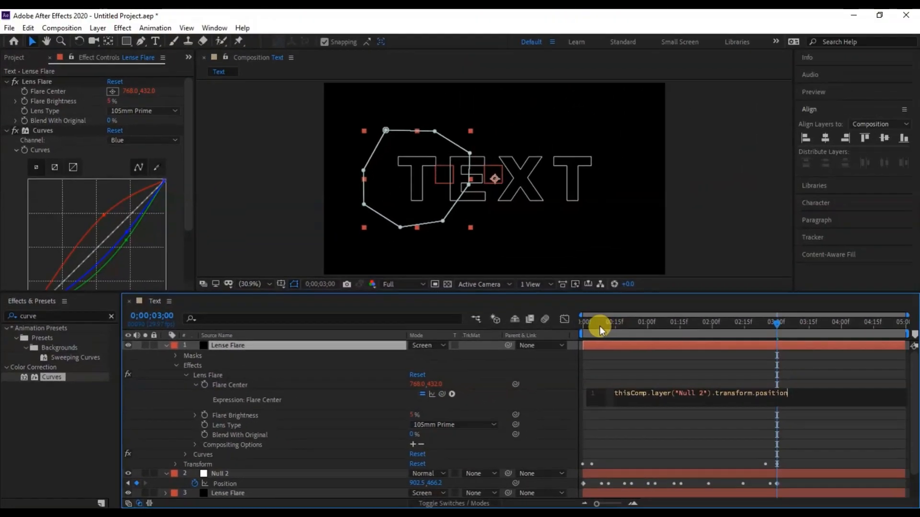
{"action": "left_click_drag", "start_coordinate": [852, 247], "coordinate": [807, 246]}
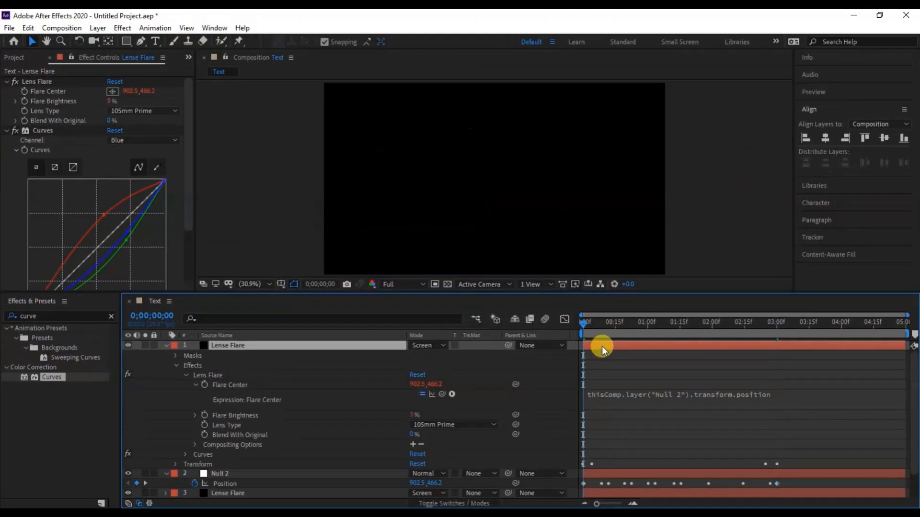
Step: Delete the mask around the first letter T from the duplicated Lense Flare layer
{"action": "key", "text": "ctrl+c"}
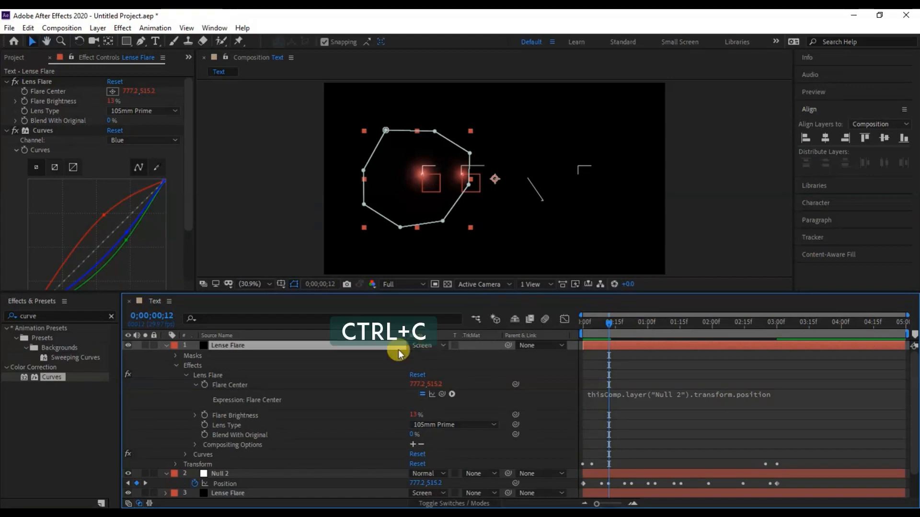
{"action": "left_click", "coordinate": [232, 356]}
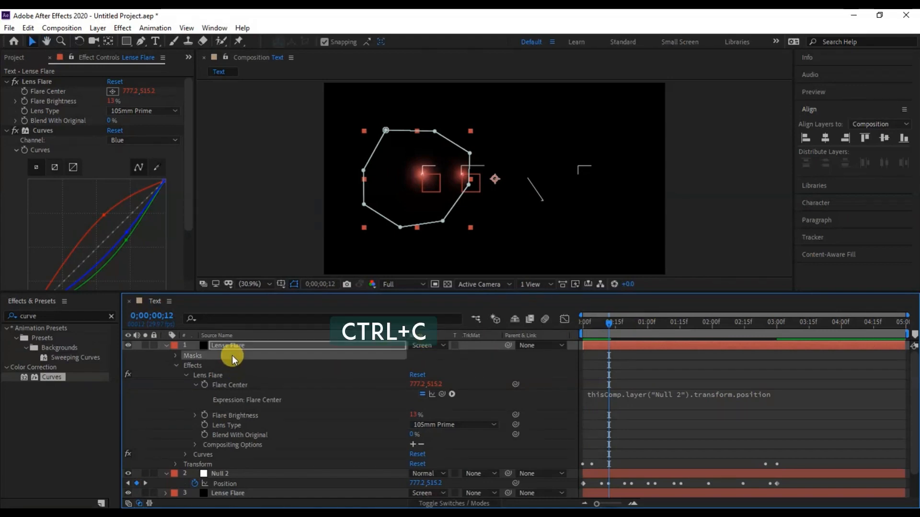
{"action": "key", "text": "Delete"}
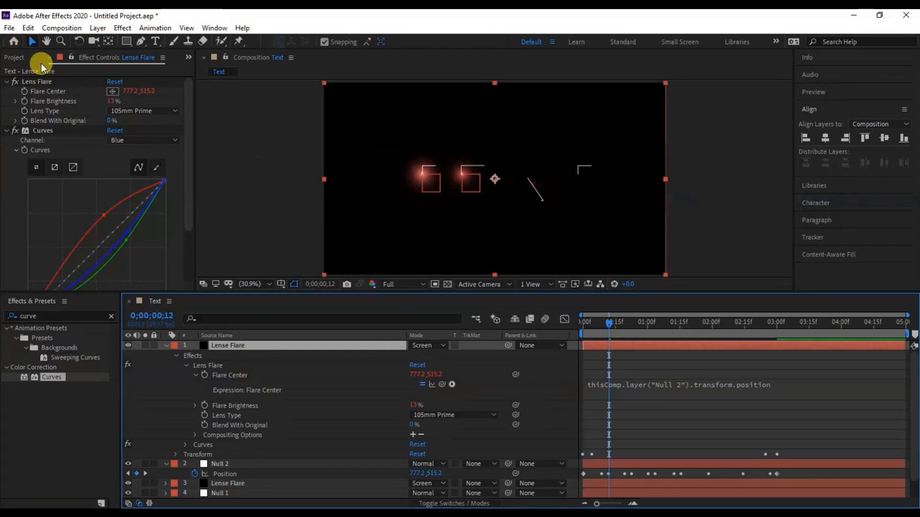
Step: Draw a closed Pen mask around the letter E on the duplicated Lense Flare layer, viewed at the end of the stroke animation
{"action": "left_click", "coordinate": [140, 41]}
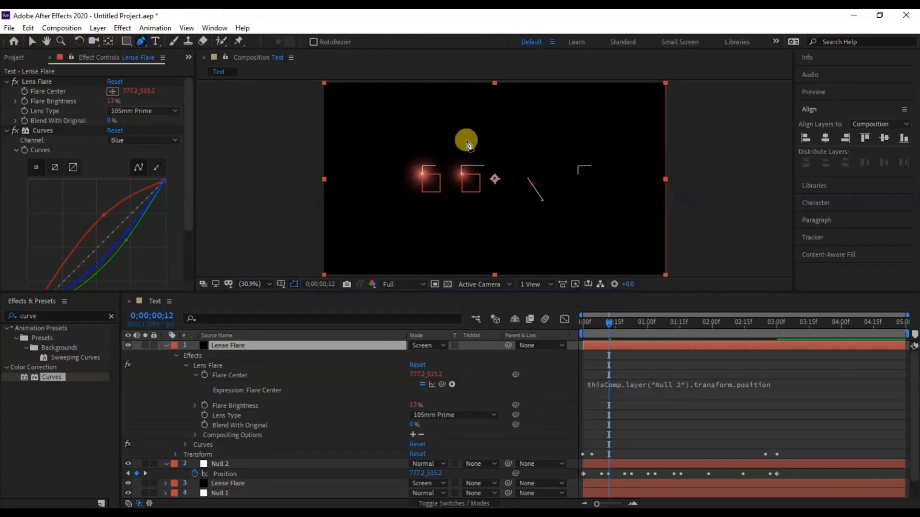
{"action": "key", "text": "ctrl+z"}
{"action": "key", "text": "ctrl+v"}
{"action": "left_click", "coordinate": [778, 329]}
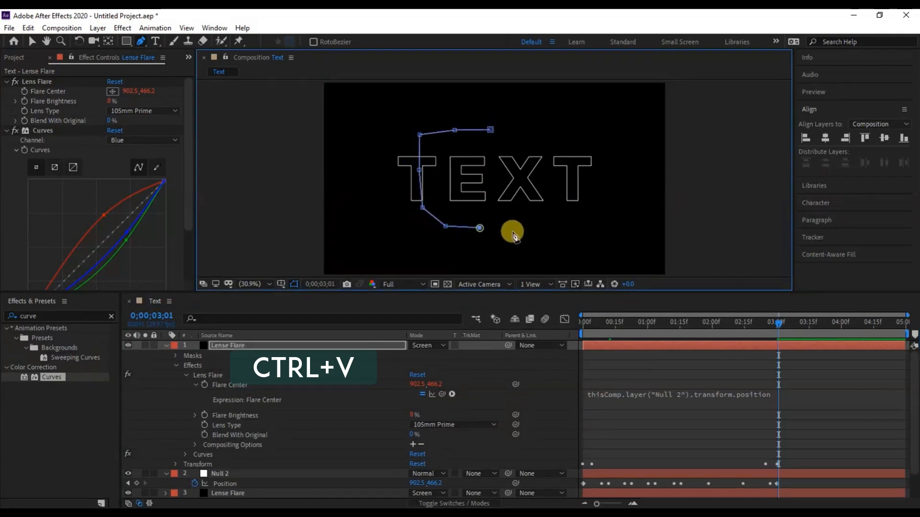
{"action": "left_click", "coordinate": [521, 159]}
{"action": "left_click", "coordinate": [510, 135]}
{"action": "left_click", "coordinate": [489, 129]}
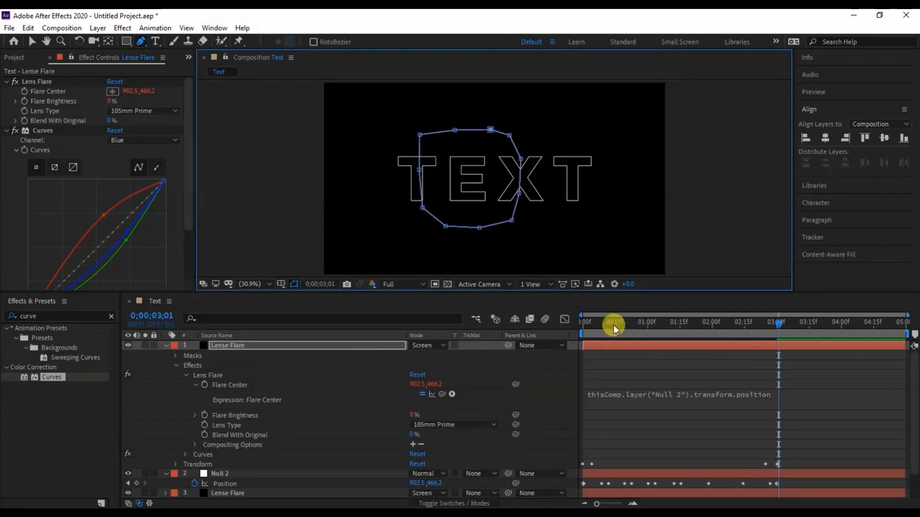
Step: Preview the animation, and tint the E flare blue by raising the Blue curve and lowering the Red curve in its Curves effect
{"action": "left_click", "coordinate": [582, 328]}
{"action": "key", "text": "space"}
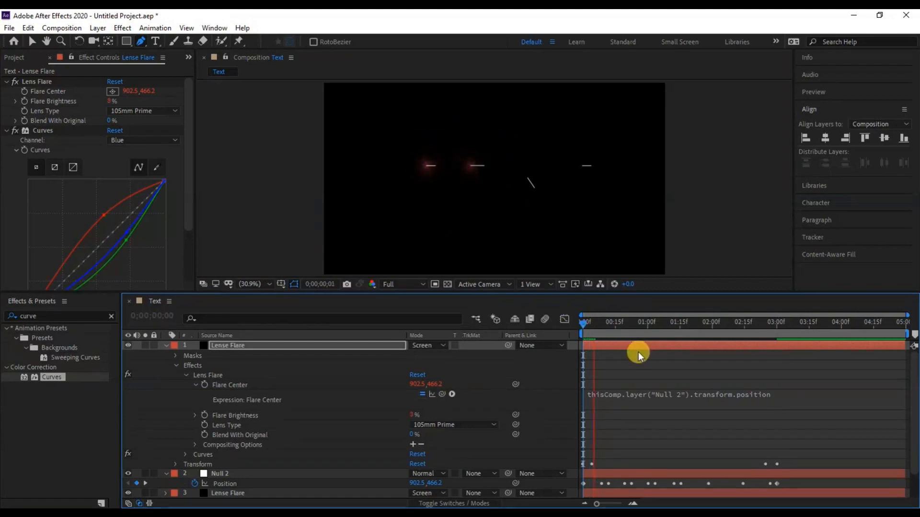
{"action": "key", "text": "space"}
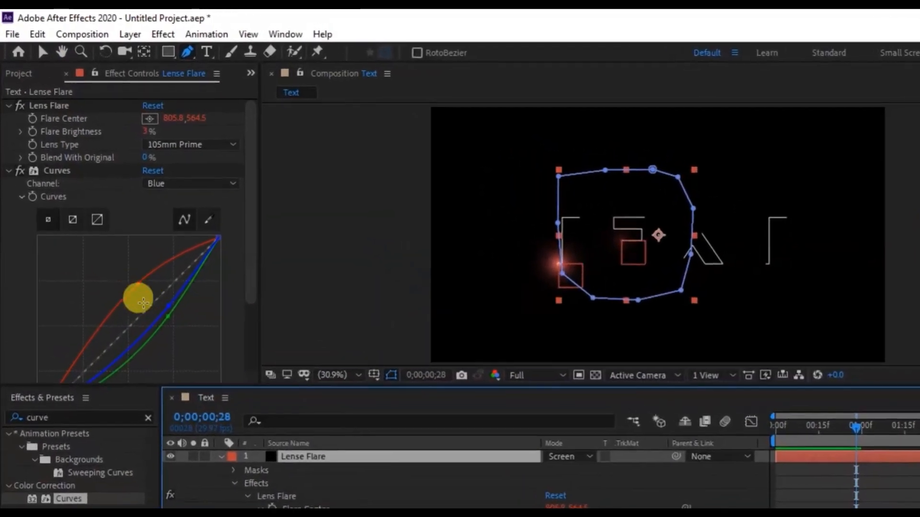
{"action": "left_click_drag", "start_coordinate": [165, 313], "coordinate": [129, 278]}
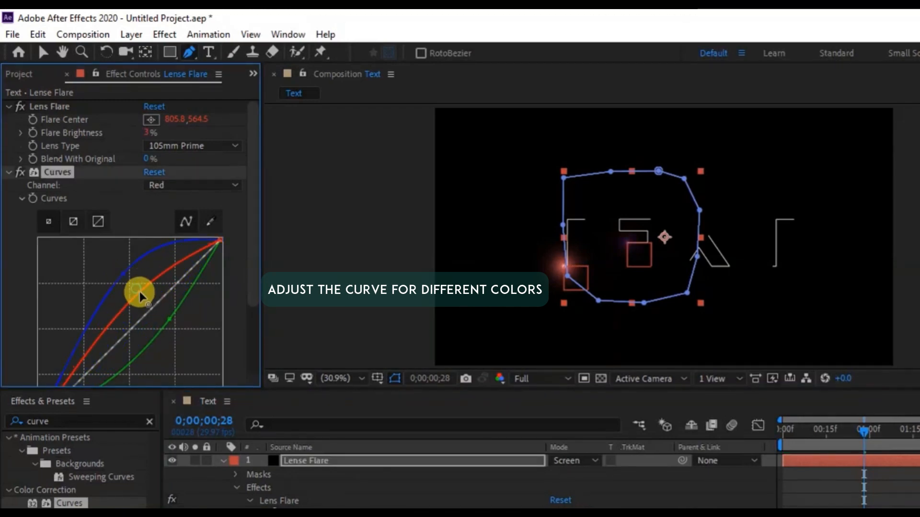
{"action": "left_click_drag", "start_coordinate": [137, 292], "coordinate": [187, 340]}
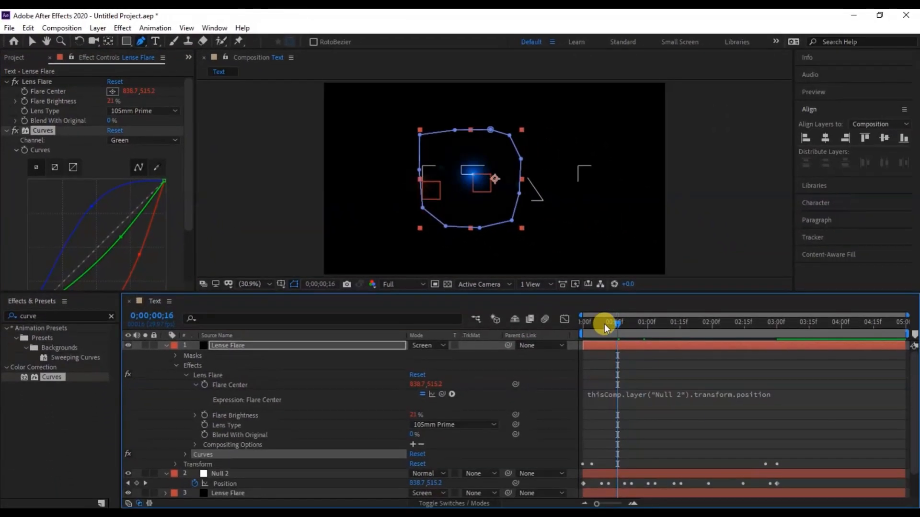
{"action": "left_click_drag", "start_coordinate": [605, 324], "coordinate": [646, 340]}
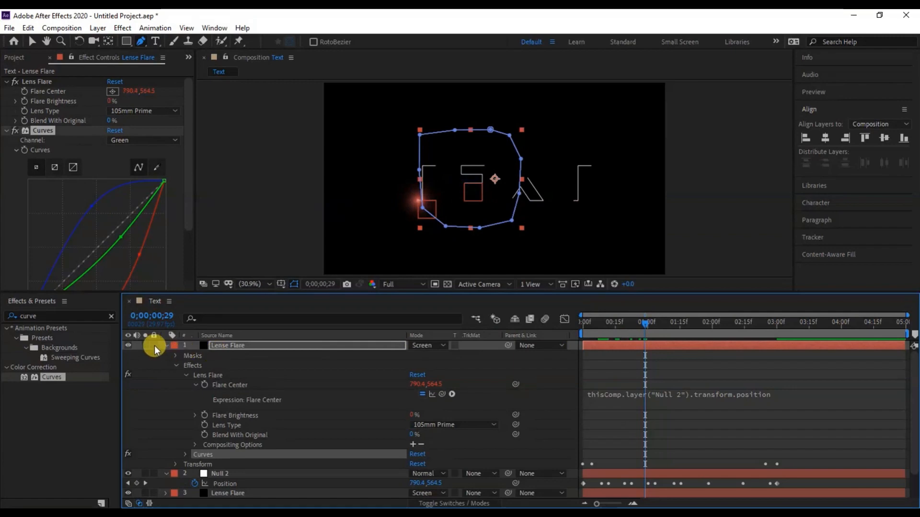
Step: Collapse the flare layer's properties, add a third null object and reveal its Position property
{"action": "left_click", "coordinate": [165, 355]}
{"action": "right_click", "coordinate": [237, 432]}
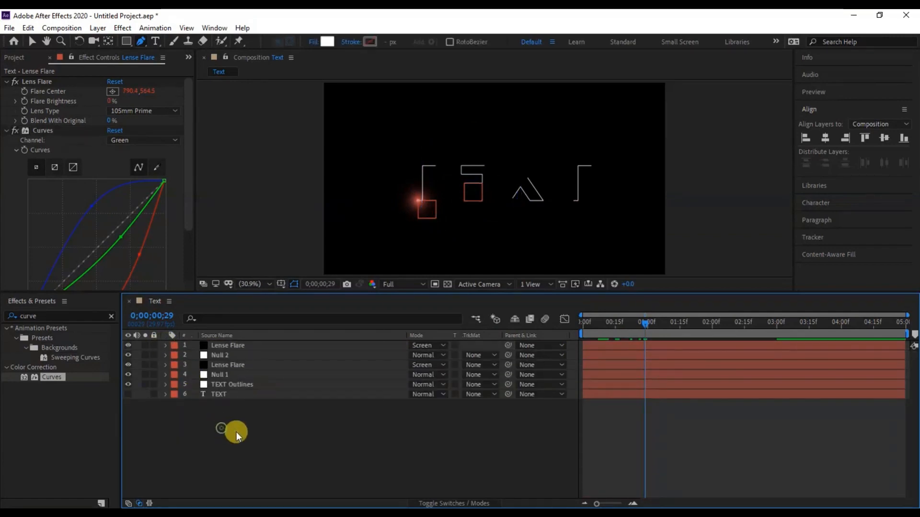
{"action": "mouse_move", "coordinate": [283, 309]}
{"action": "left_click", "coordinate": [413, 373]}
{"action": "key", "text": "p"}
Step: Copy the Mask Path of the letter X from TEXT Outlines and paste it into Null 3's Position at the first frame
{"action": "left_click", "coordinate": [166, 404]}
{"action": "scroll", "coordinate": [171, 390], "scroll_direction": "down", "scroll_amount": 2}
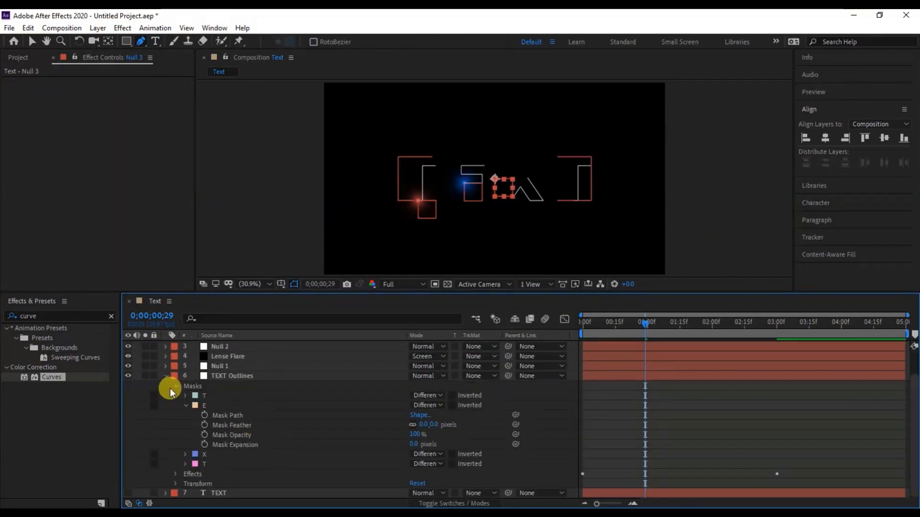
{"action": "left_click", "coordinate": [185, 405]}
{"action": "left_click", "coordinate": [185, 444]}
{"action": "left_click", "coordinate": [233, 454]}
{"action": "key", "text": "ctrl+c"}
{"action": "left_click", "coordinate": [215, 355]}
{"action": "left_click_drag", "start_coordinate": [608, 325], "coordinate": [531, 319]}
{"action": "key", "text": "ctrl+v"}
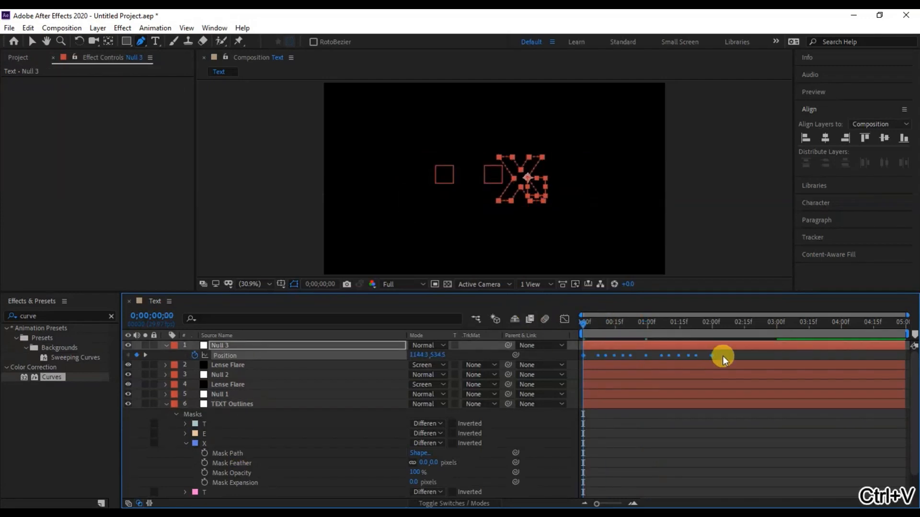
Step: Time-reverse Null 3's Position keyframes and stretch them so the last one falls at the three-second mark
{"action": "right_click", "coordinate": [712, 356]}
{"action": "mouse_move", "coordinate": [738, 497]}
{"action": "left_click", "coordinate": [671, 499]}
{"action": "left_click", "coordinate": [761, 355]}
{"action": "left_click_drag", "start_coordinate": [712, 356], "coordinate": [776, 360]}
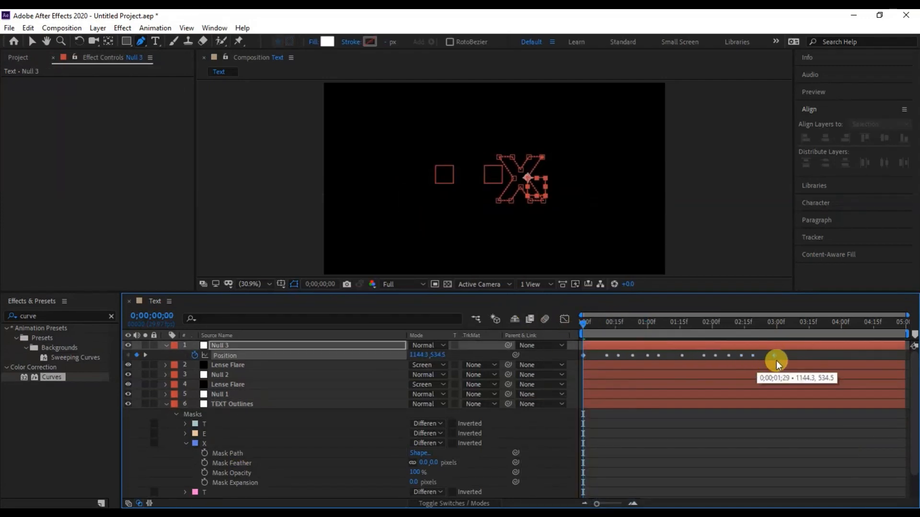
Step: Duplicate the E's Lense Flare layer to the top of the stack and link its Flare Center to Null 3's Position
{"action": "left_click", "coordinate": [234, 366]}
{"action": "key", "text": "ctrl+d"}
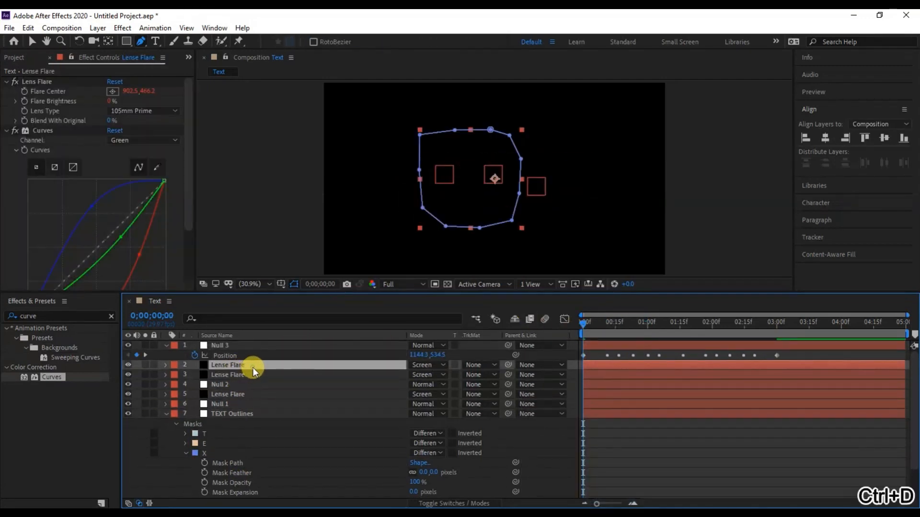
{"action": "left_click_drag", "start_coordinate": [253, 367], "coordinate": [266, 345]}
{"action": "left_click", "coordinate": [24, 91], "text": "alt"}
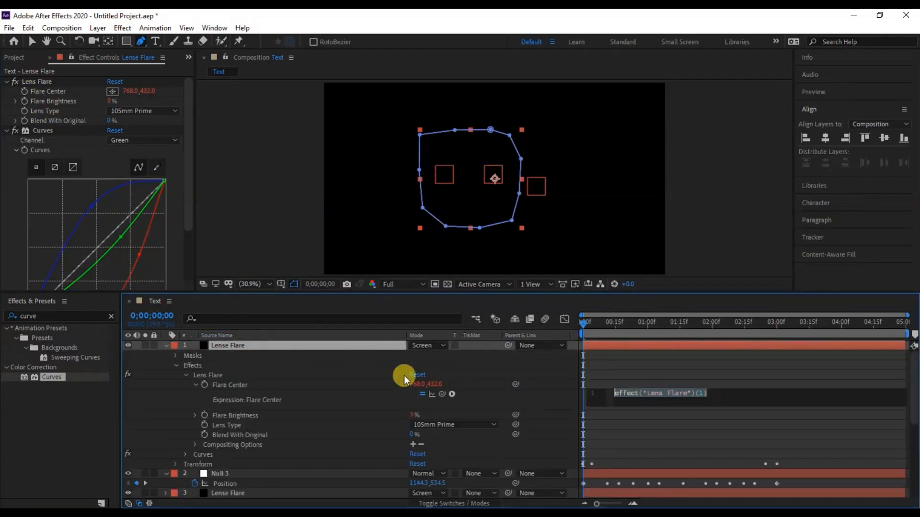
{"action": "left_click_drag", "start_coordinate": [440, 366], "coordinate": [268, 453]}
Step: Delete the mask around the letter E from the newly duplicated Lense Flare layer
{"action": "scroll", "coordinate": [240, 402], "scroll_direction": "up", "scroll_amount": 2}
{"action": "left_click", "coordinate": [217, 361]}
{"action": "left_click", "coordinate": [215, 353]}
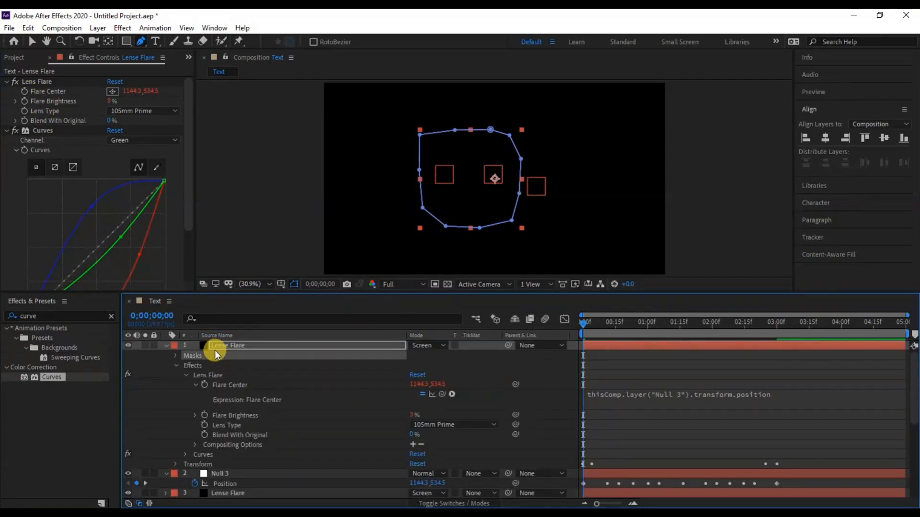
{"action": "key", "text": "Delete"}
Step: Draw a closed Pen mask around the letter X on the top Lense Flare layer, viewed at 0;00;02;29
{"action": "mouse_move", "coordinate": [766, 323]}
{"action": "left_mouse_down"}
{"action": "mouse_move", "coordinate": [782, 325]}
{"action": "mouse_move", "coordinate": [774, 323]}
{"action": "left_mouse_up"}
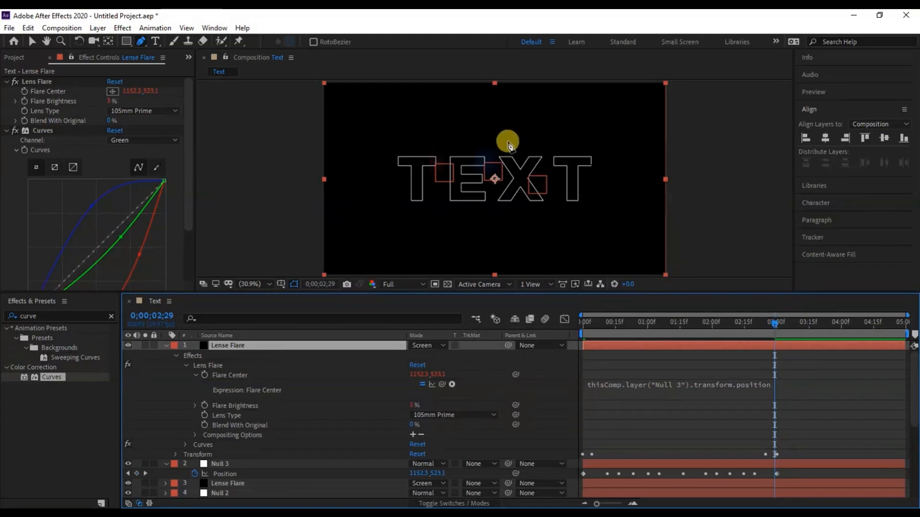
{"action": "left_click", "coordinate": [497, 136]}
{"action": "left_click", "coordinate": [515, 132]}
{"action": "left_click", "coordinate": [567, 171]}
{"action": "left_click", "coordinate": [567, 198]}
{"action": "left_click", "coordinate": [539, 223]}
{"action": "left_click", "coordinate": [506, 227]}
{"action": "left_click", "coordinate": [481, 199]}
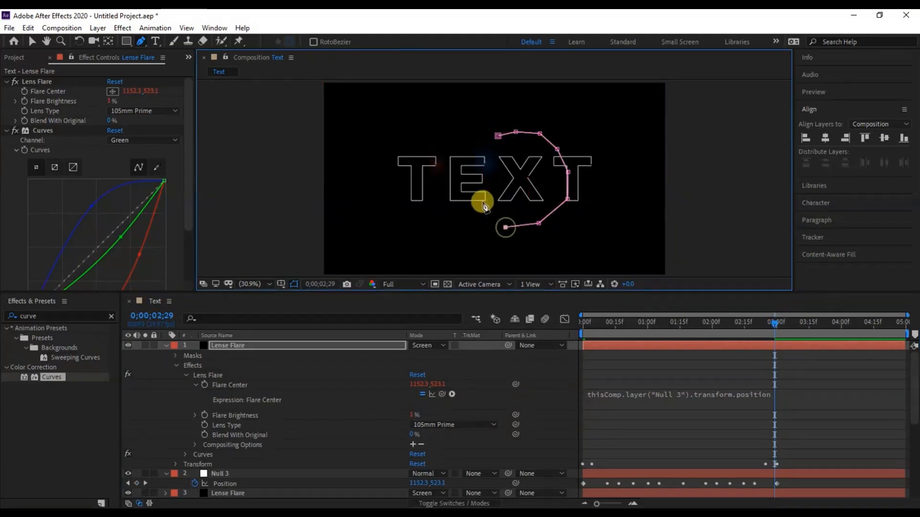
{"action": "left_click", "coordinate": [473, 177]}
{"action": "left_click", "coordinate": [483, 146]}
{"action": "left_click", "coordinate": [498, 138]}
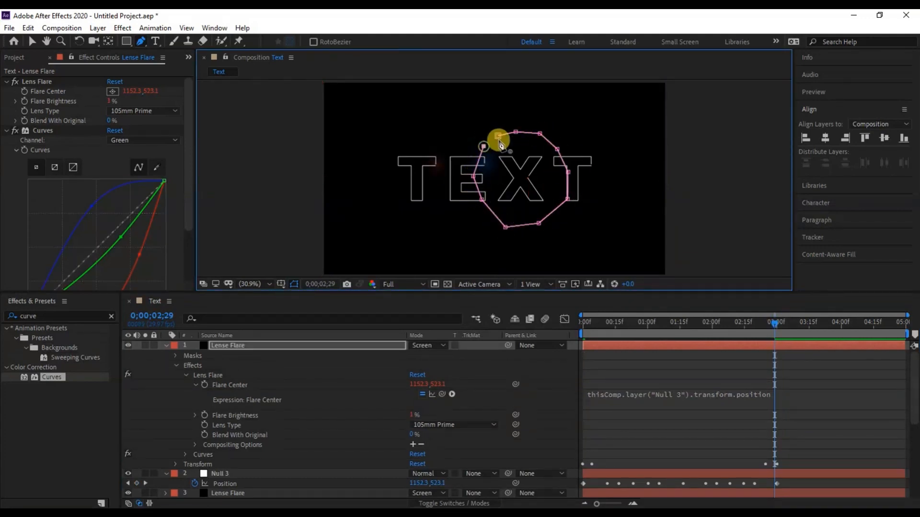
Step: Raise the lower part of the Red curve in the X flare's Curves effect to give it a purple tint
{"action": "left_click", "coordinate": [638, 324]}
{"action": "left_click", "coordinate": [131, 165]}
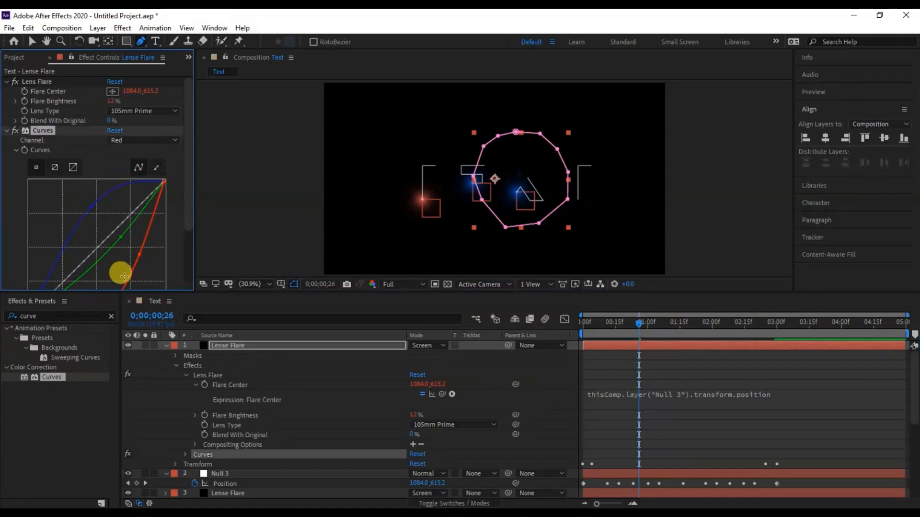
{"action": "left_click_drag", "start_coordinate": [124, 277], "coordinate": [135, 247]}
{"action": "left_click", "coordinate": [598, 323]}
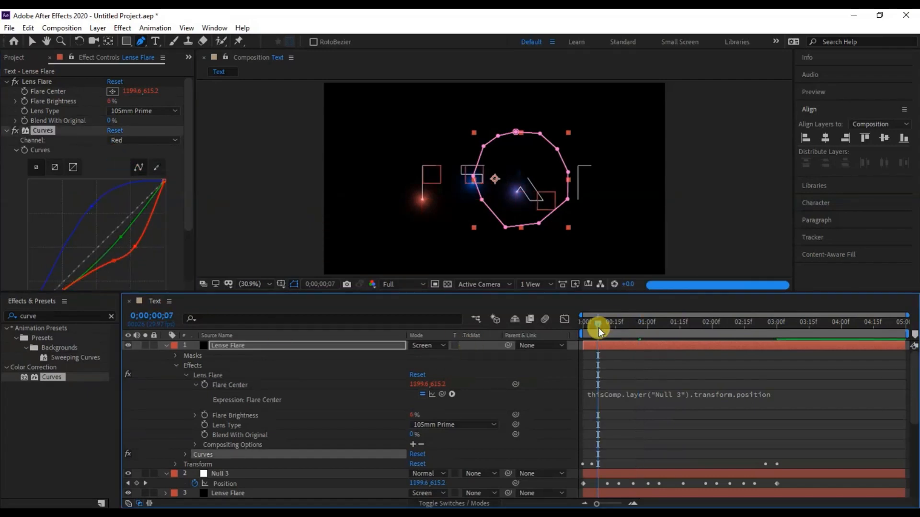
Step: Collapse the open layers, add a fourth null object and reveal its Position property
{"action": "left_click", "coordinate": [166, 345]}
{"action": "left_click", "coordinate": [166, 355]}
{"action": "left_click", "coordinate": [165, 404]}
{"action": "right_click", "coordinate": [227, 453]}
{"action": "mouse_move", "coordinate": [278, 329]}
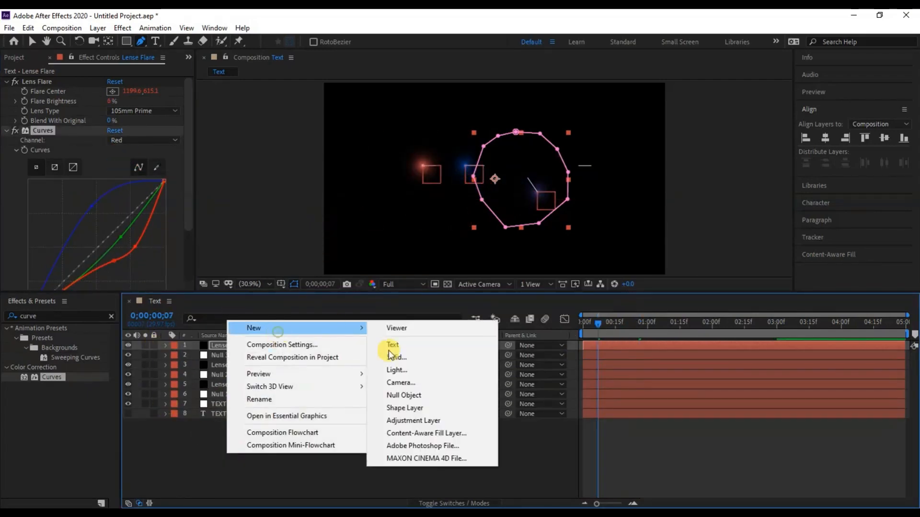
{"action": "left_click", "coordinate": [404, 395]}
{"action": "key", "text": "p"}
Step: Copy the last letter T's Mask Path from TEXT Outlines and paste it into Null 4's Position at the first frame
{"action": "left_click", "coordinate": [165, 424]}
{"action": "left_click", "coordinate": [176, 434]}
{"action": "scroll", "coordinate": [177, 473], "scroll_direction": "down", "scroll_amount": 1}
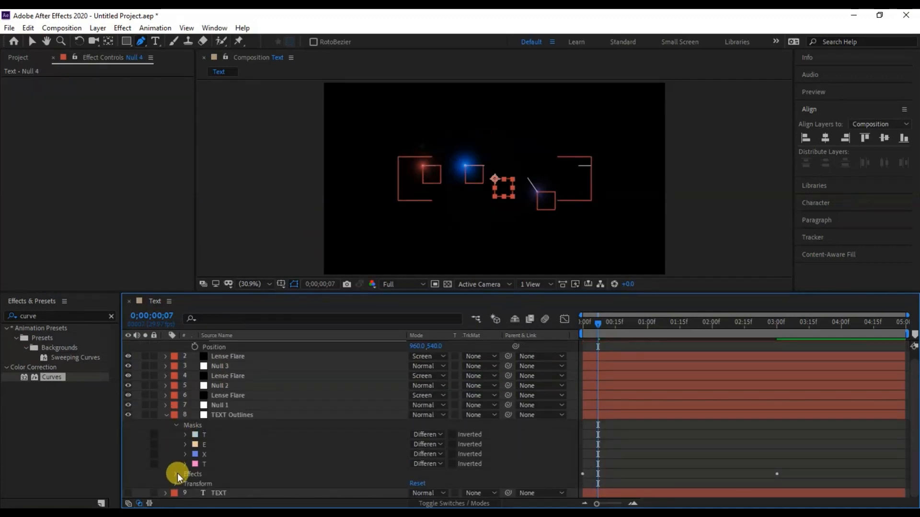
{"action": "left_click", "coordinate": [185, 464]}
{"action": "scroll", "coordinate": [206, 469], "scroll_direction": "down", "scroll_amount": 1}
{"action": "left_click", "coordinate": [228, 464]}
{"action": "key", "text": "ctrl+c"}
{"action": "left_click", "coordinate": [240, 357]}
{"action": "scroll", "coordinate": [240, 356], "scroll_direction": "up", "scroll_amount": 2}
{"action": "left_click", "coordinate": [240, 356]}
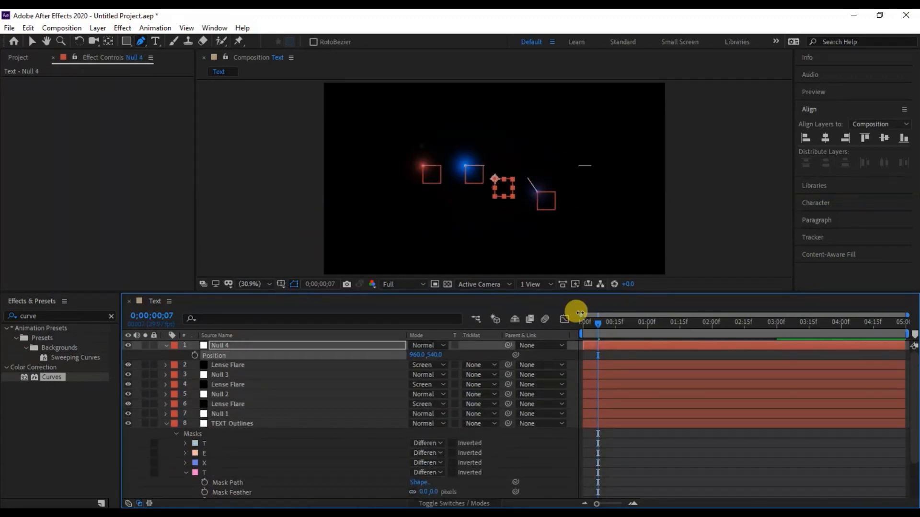
{"action": "left_click", "coordinate": [582, 323]}
{"action": "key", "text": "ctrl+v"}
Step: Stretch Null 4's Position keyframes to the three-second mark and time-reverse them
{"action": "left_click", "coordinate": [719, 355]}
{"action": "left_click_drag", "start_coordinate": [712, 355], "coordinate": [776, 356]}
{"action": "left_click_drag", "start_coordinate": [782, 354], "coordinate": [594, 355]}
{"action": "right_click", "coordinate": [593, 354]}
{"action": "mouse_move", "coordinate": [638, 493]}
{"action": "left_click", "coordinate": [764, 497]}
Step: Duplicate the X's Lense Flare layer to the top of the stack and link its Flare Center to Null 4's Position
{"action": "left_click", "coordinate": [223, 366]}
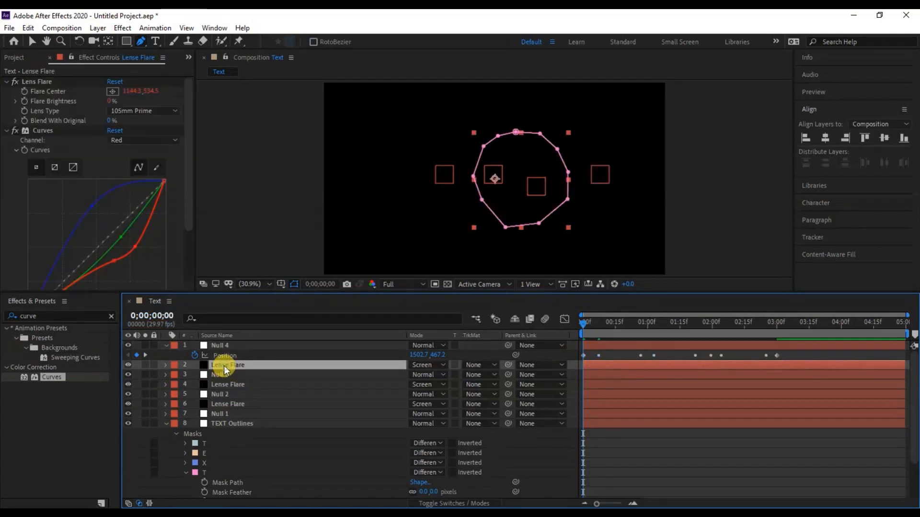
{"action": "key", "text": "ctrl+d"}
{"action": "key", "text": "ctrl+shift+bracketright"}
{"action": "left_click", "coordinate": [24, 91], "text": "alt"}
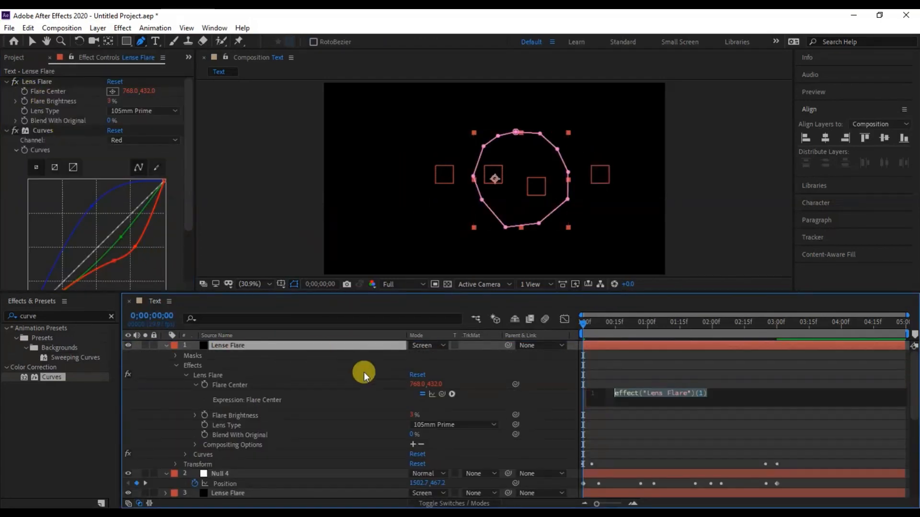
{"action": "left_click_drag", "start_coordinate": [442, 393], "coordinate": [412, 483]}
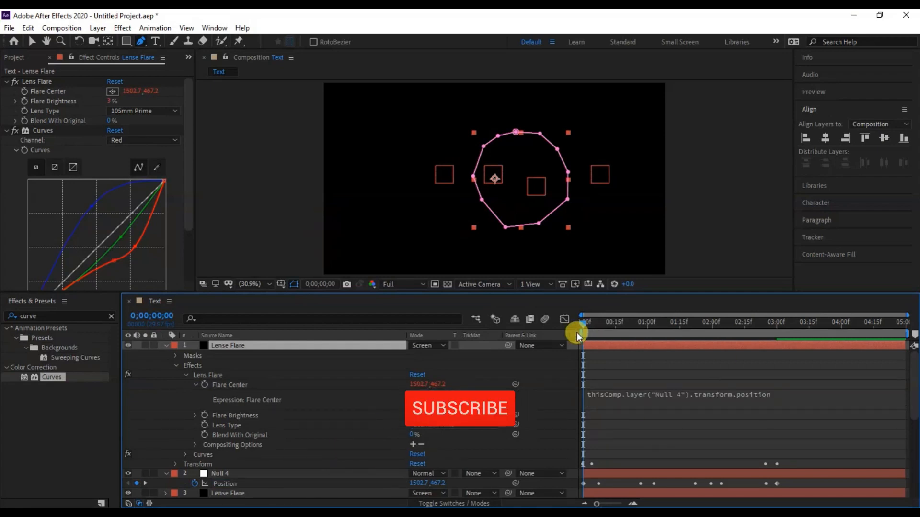
Step: Delete the mask around the letter X from the newest Lense Flare layer
{"action": "left_click_drag", "start_coordinate": [583, 323], "coordinate": [628, 325]}
{"action": "left_click", "coordinate": [193, 356]}
{"action": "key", "text": "Delete"}
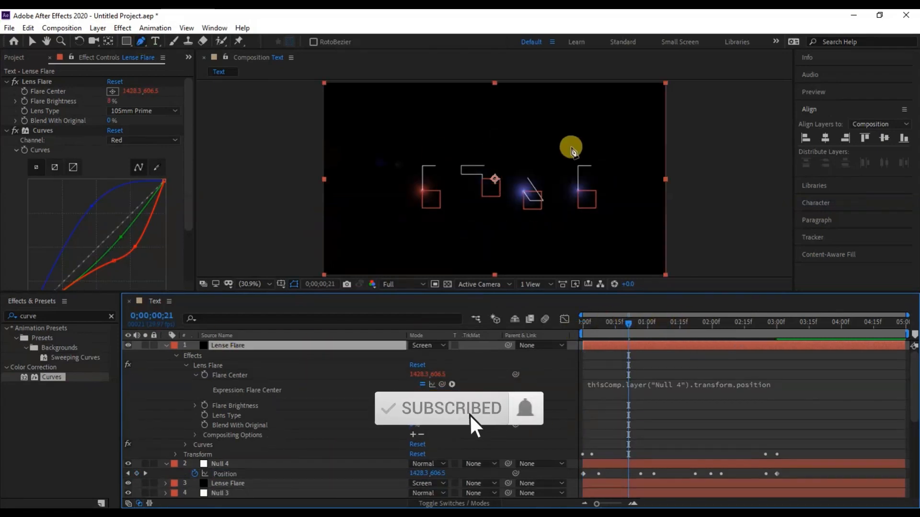
Step: Draw a closed Pen mask around the last letter T on the top Lense Flare layer, viewed at 0;00;02;29
{"action": "left_click", "coordinate": [775, 323]}
{"action": "left_click", "coordinate": [542, 139]}
{"action": "left_click", "coordinate": [568, 132]}
{"action": "left_click", "coordinate": [610, 136]}
{"action": "left_click", "coordinate": [625, 172]}
{"action": "left_click", "coordinate": [614, 211]}
{"action": "left_click", "coordinate": [588, 241]}
{"action": "left_click", "coordinate": [554, 230]}
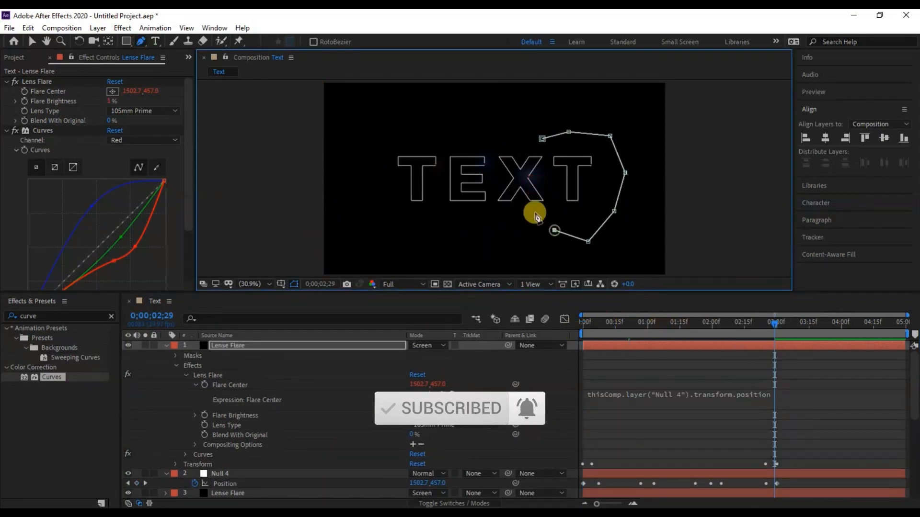
{"action": "left_click", "coordinate": [534, 211]}
{"action": "left_click", "coordinate": [534, 177]}
Step: Tint the last T's flare orange by raising its Red and Green curves and lowering its Blue curve, and preview the animation
{"action": "left_click", "coordinate": [665, 329]}
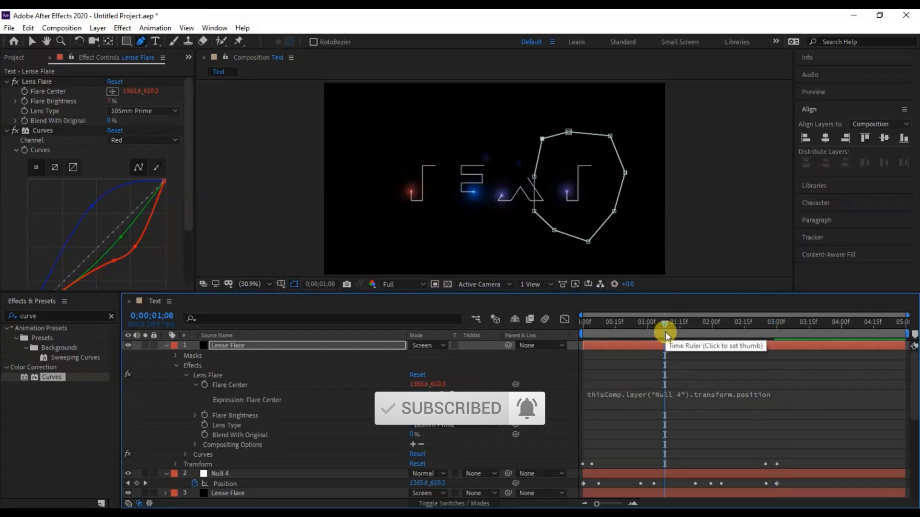
{"action": "left_click", "coordinate": [109, 265]}
{"action": "left_click_drag", "start_coordinate": [109, 266], "coordinate": [105, 200]}
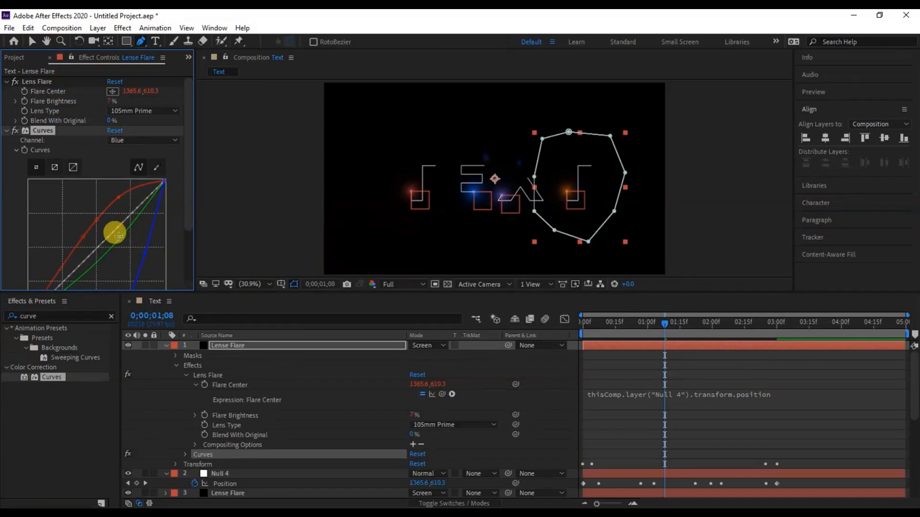
{"action": "left_click_drag", "start_coordinate": [119, 234], "coordinate": [107, 224]}
{"action": "left_click", "coordinate": [621, 323]}
{"action": "key", "text": "space"}
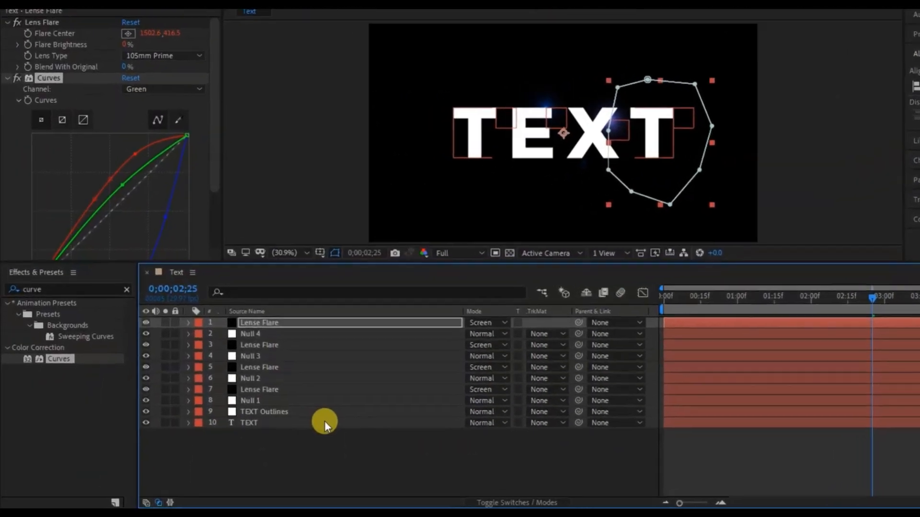
Step: Set an Opacity keyframe of 0% on the TEXT layer at 0;00;02;25
{"action": "left_click", "coordinate": [285, 433]}
{"action": "key", "text": "t"}
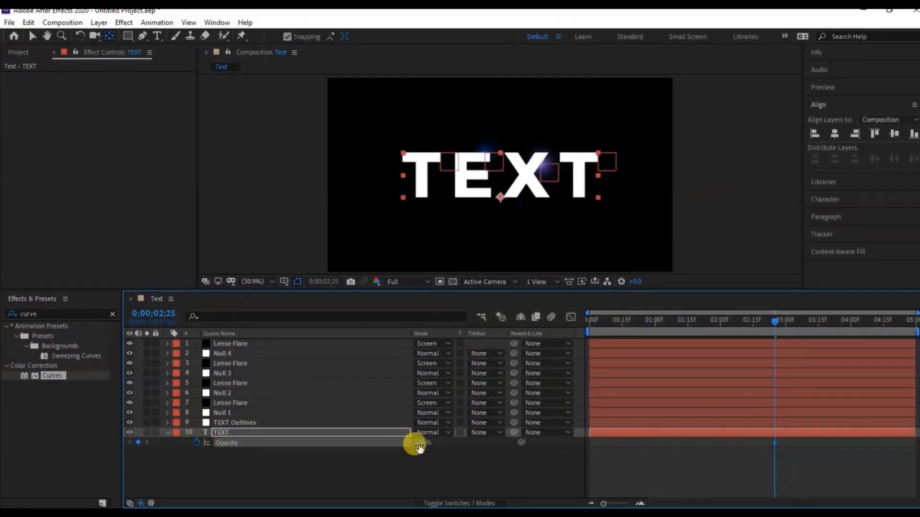
{"action": "left_click", "coordinate": [541, 423]}
{"action": "type", "text": "0"}
{"action": "key", "text": "Return"}
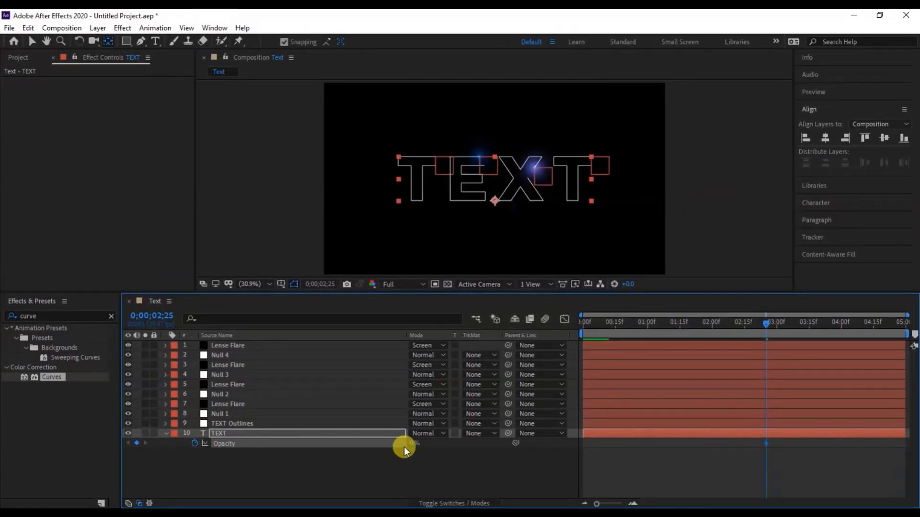
Step: Set an Opacity keyframe of 100% on the TEXT layer at the outline stroke's last Start keyframe, 0;00;03;00, and preview the fade from 0;00;02;10
{"action": "left_click", "coordinate": [252, 403]}
{"action": "left_click", "coordinate": [253, 420]}
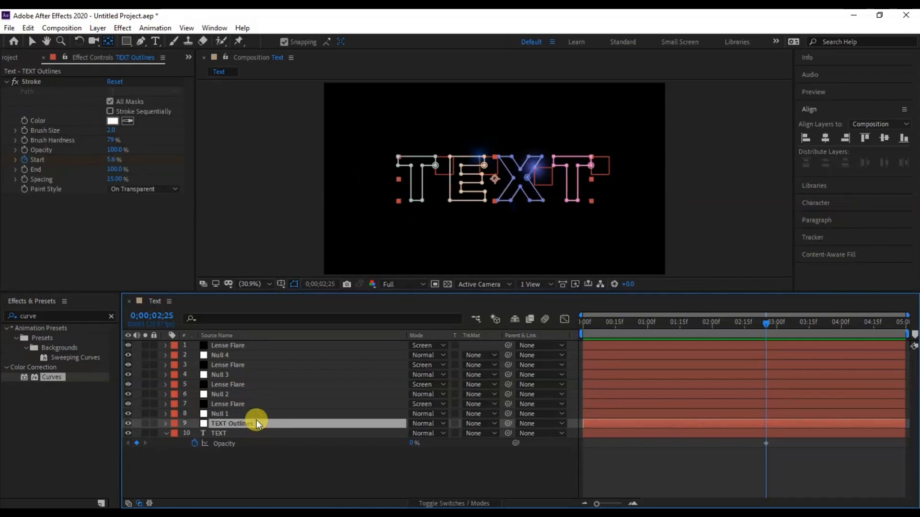
{"action": "key", "text": "u"}
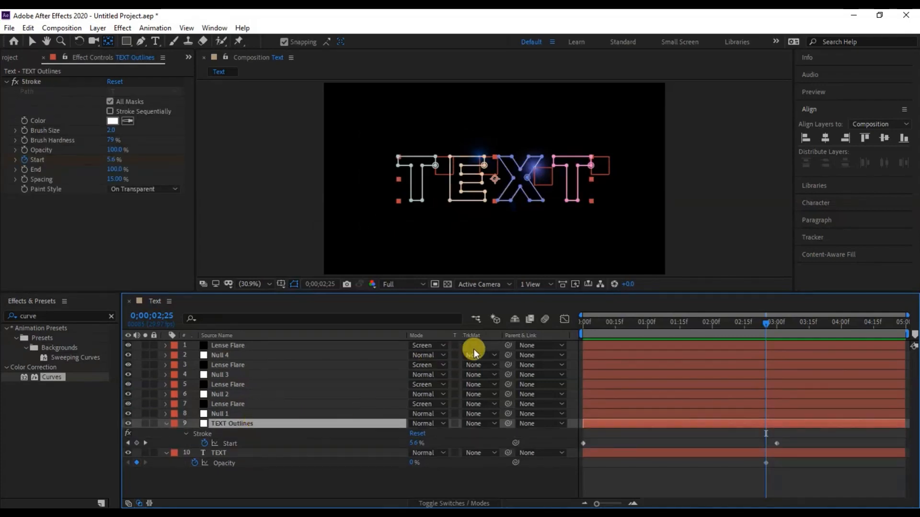
{"action": "left_click", "coordinate": [145, 443]}
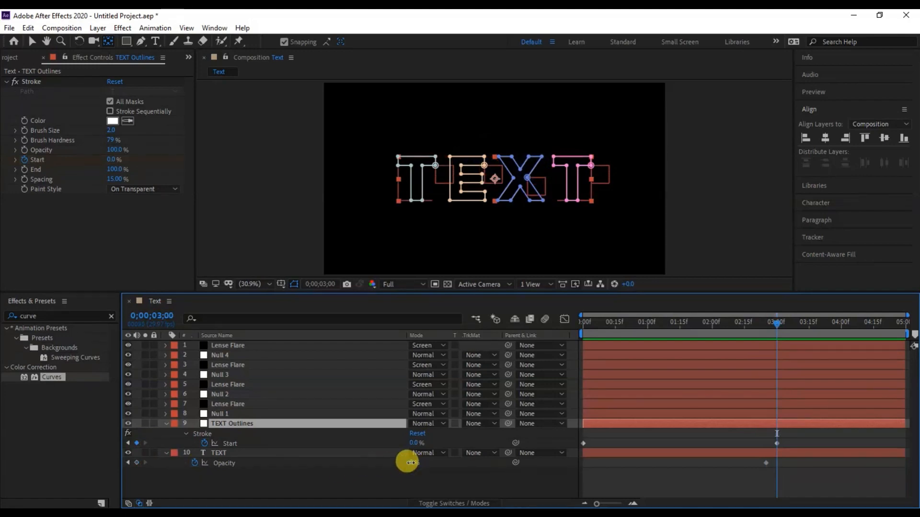
{"action": "type", "text": "10"}
{"action": "key", "text": "Return"}
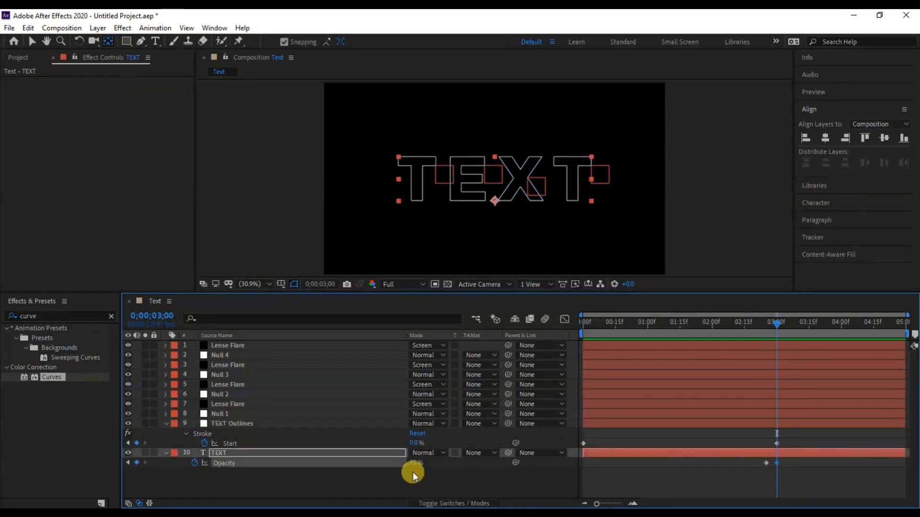
{"action": "left_click", "coordinate": [414, 464]}
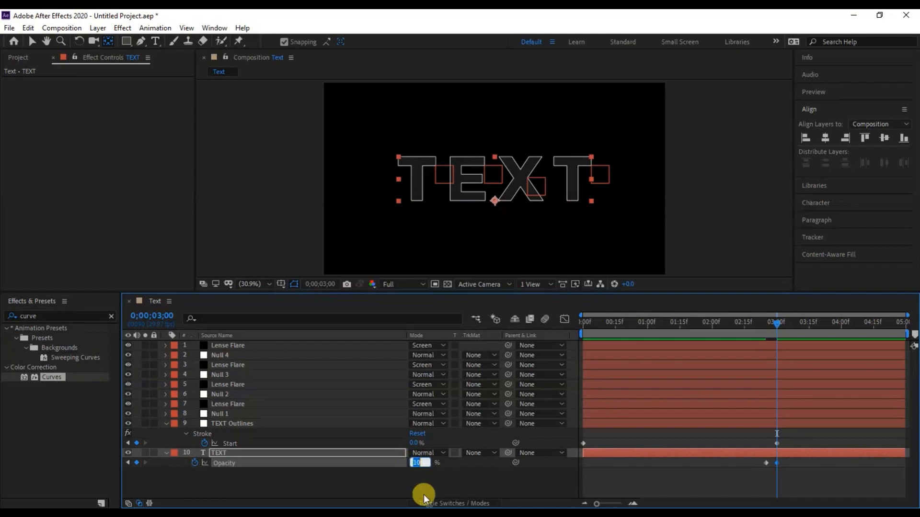
{"action": "type", "text": "100"}
{"action": "key", "text": "Return"}
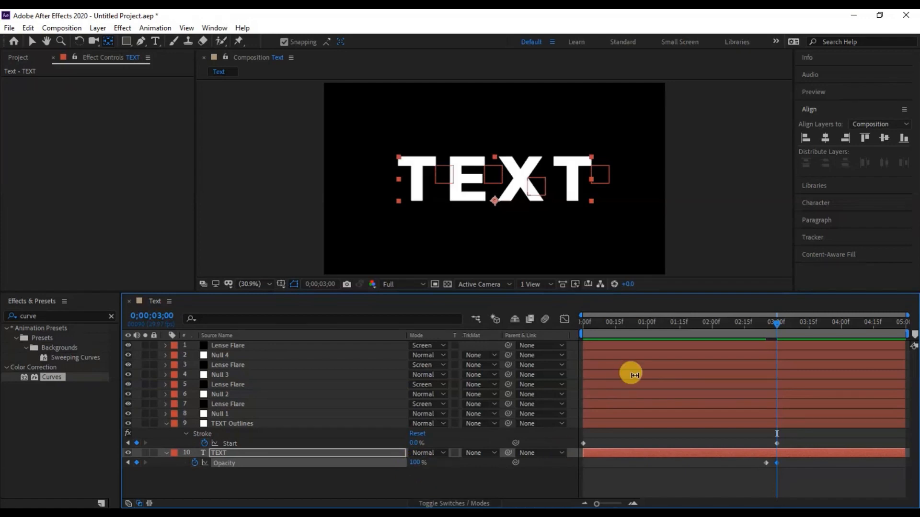
{"action": "left_click_drag", "start_coordinate": [692, 323], "coordinate": [733, 335]}
{"action": "key", "text": "space"}
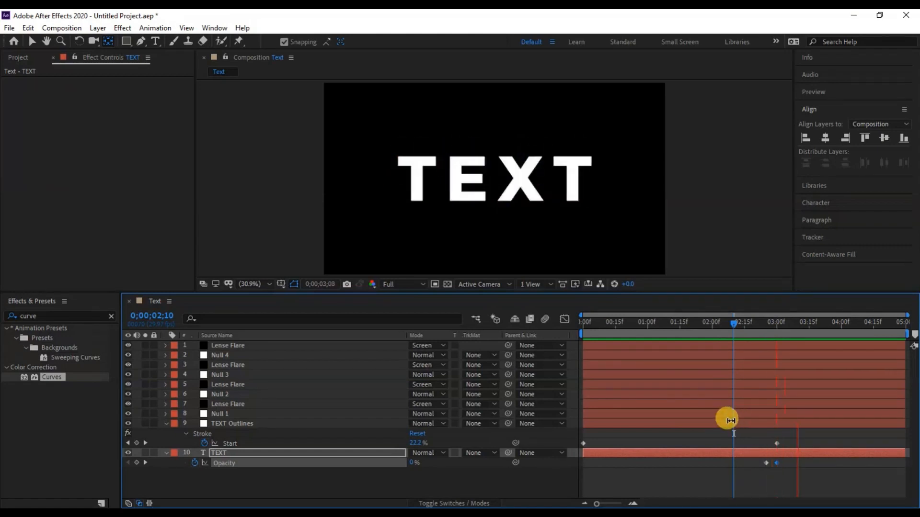
{"action": "key", "text": "space"}
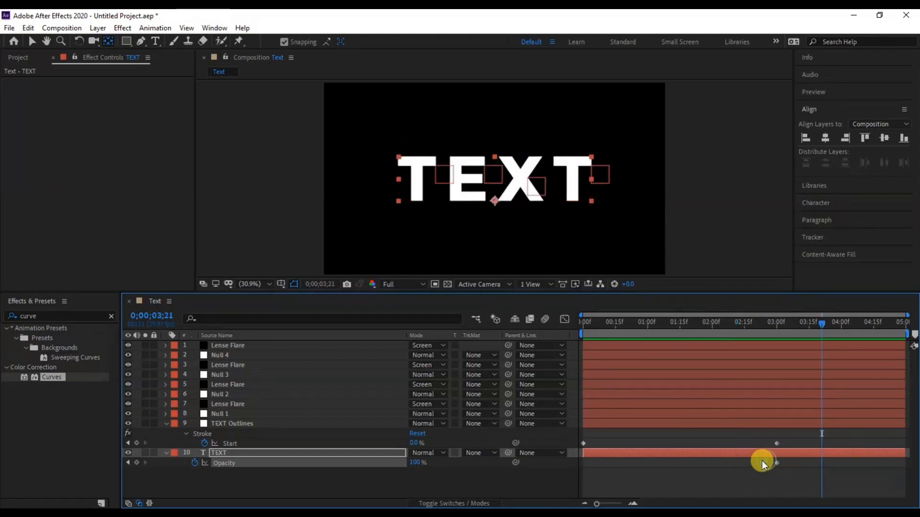
Step: Move the TEXT layer's first Opacity keyframe earlier, to about 0;00;02;16, and apply Easy Ease to both Opacity keyframes
{"action": "key", "text": "ctrl+v"}
{"action": "left_click_drag", "start_coordinate": [767, 462], "coordinate": [741, 463]}
{"action": "right_click", "coordinate": [746, 461]}
{"action": "left_click", "coordinate": [599, 378]}
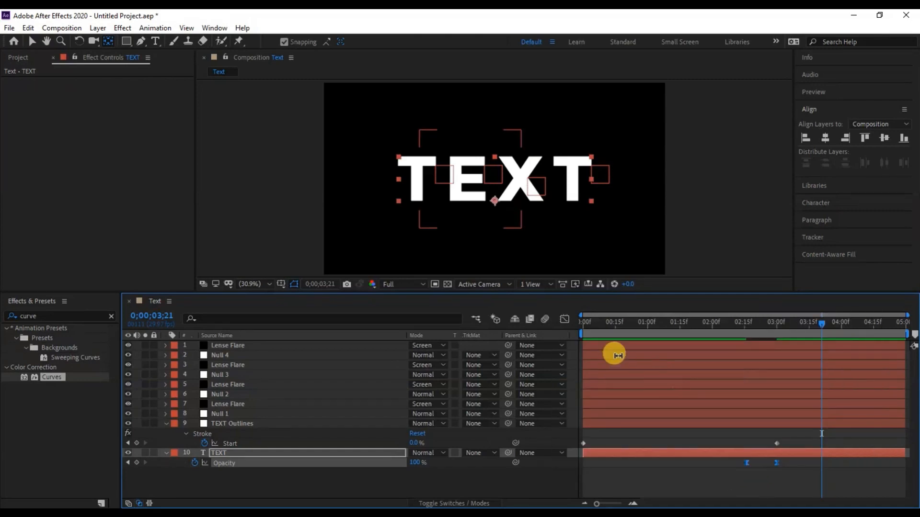
Step: Lengthen the outgoing ease of the first TEXT Opacity keyframe in the speed graph so the fade starts more slowly
{"action": "key", "text": "shift+F3"}
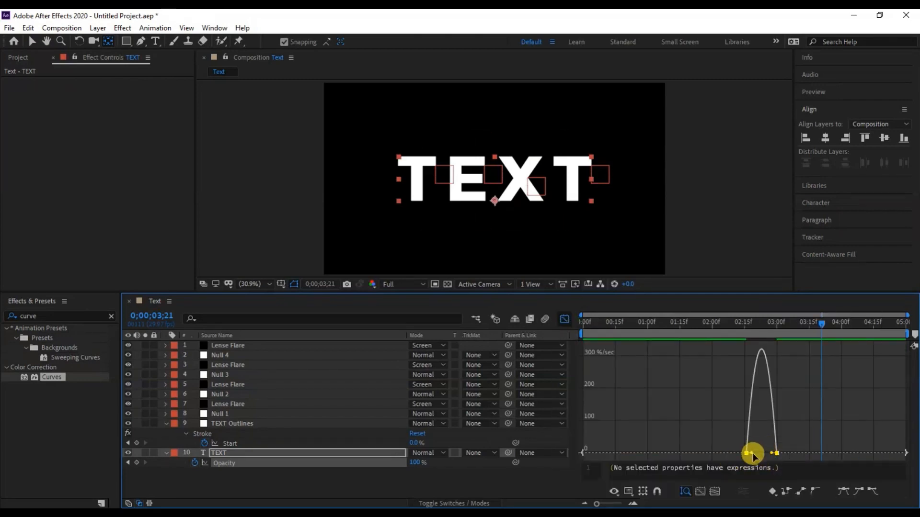
{"action": "left_click_drag", "start_coordinate": [752, 453], "coordinate": [762, 453]}
{"action": "left_click", "coordinate": [564, 319]}
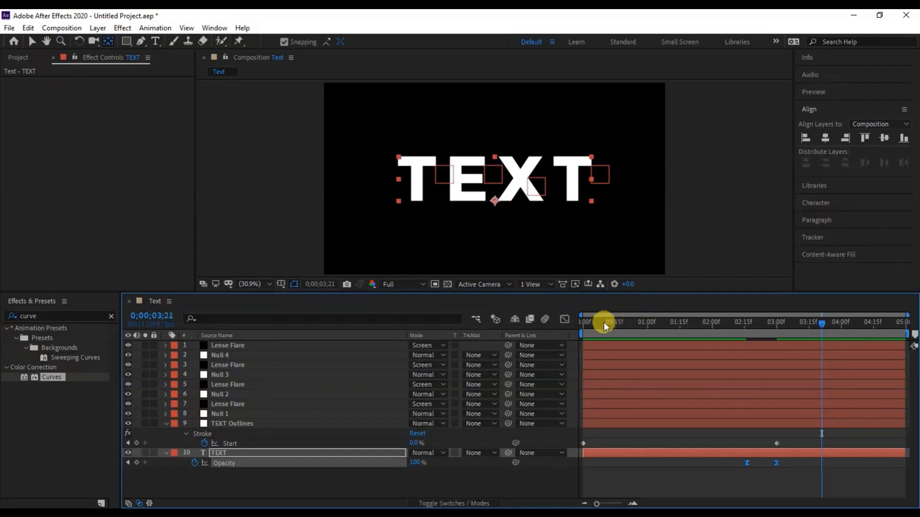
Step: Play back the complete text animation from 0;00;00;00 to check the flares, outlines and text fade
{"action": "key", "text": "space"}
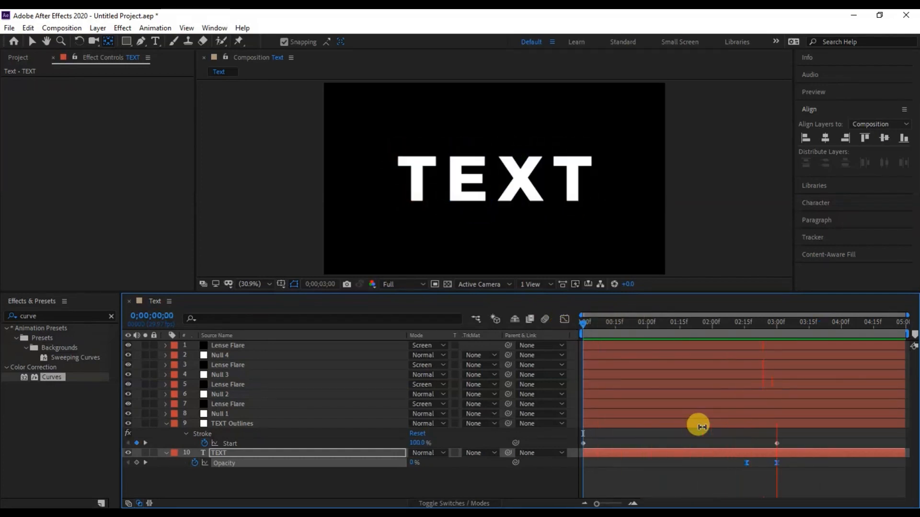
{"action": "key", "text": "space"}
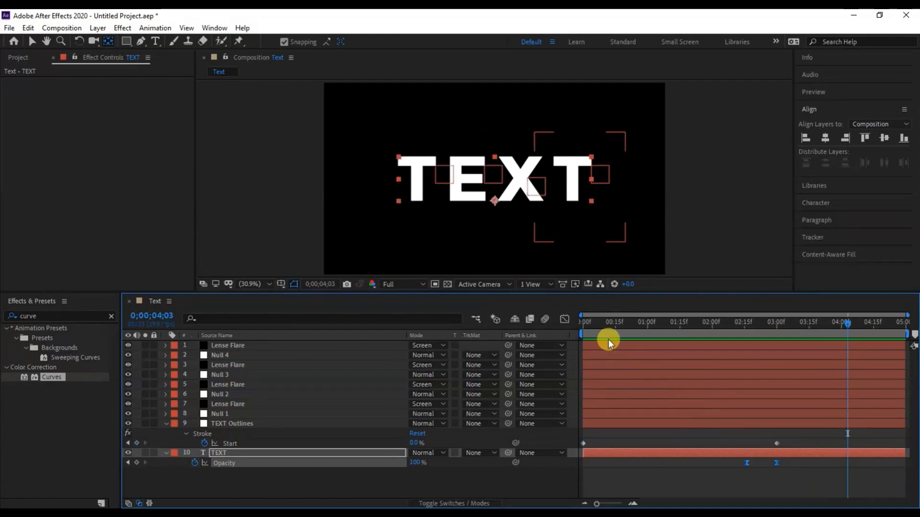
{"action": "left_click_drag", "start_coordinate": [593, 326], "coordinate": [572, 327]}
{"action": "key", "text": "space"}
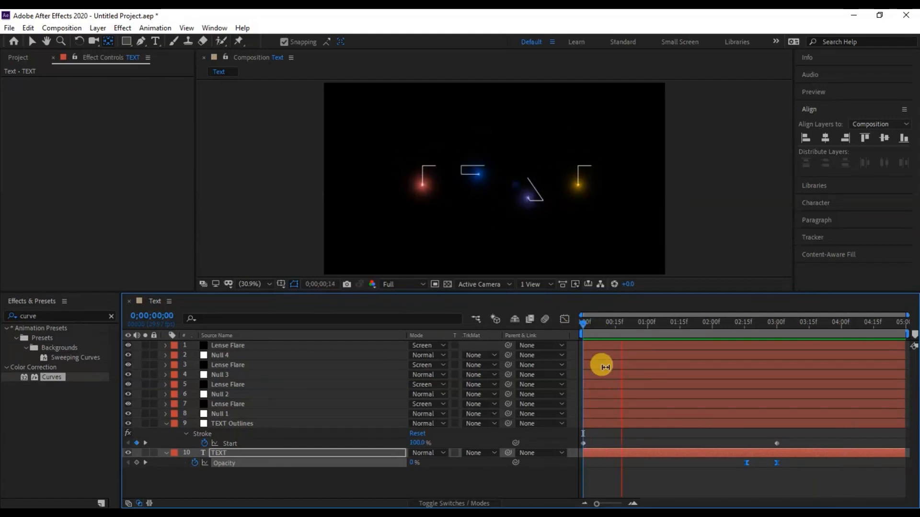